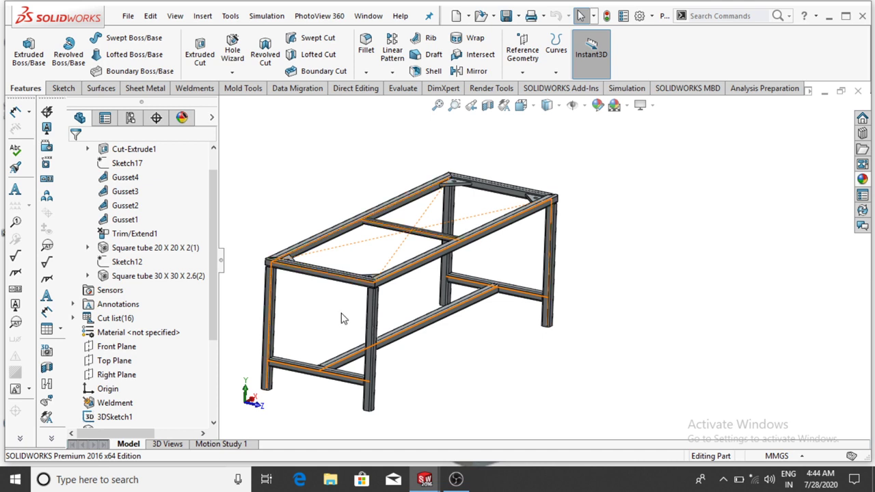
Zoom and orbit around the finished square-tube table frame, then bring up the File menu.
key(z)
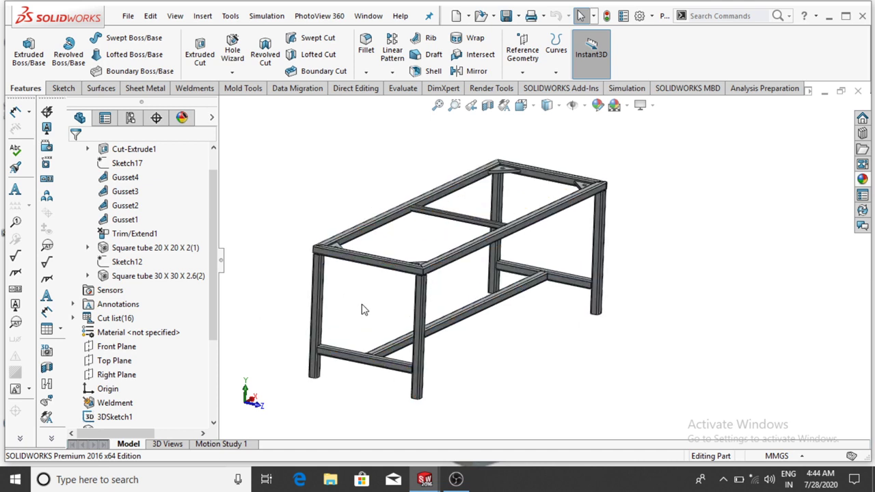
middle_drag(362, 307, 350, 340)
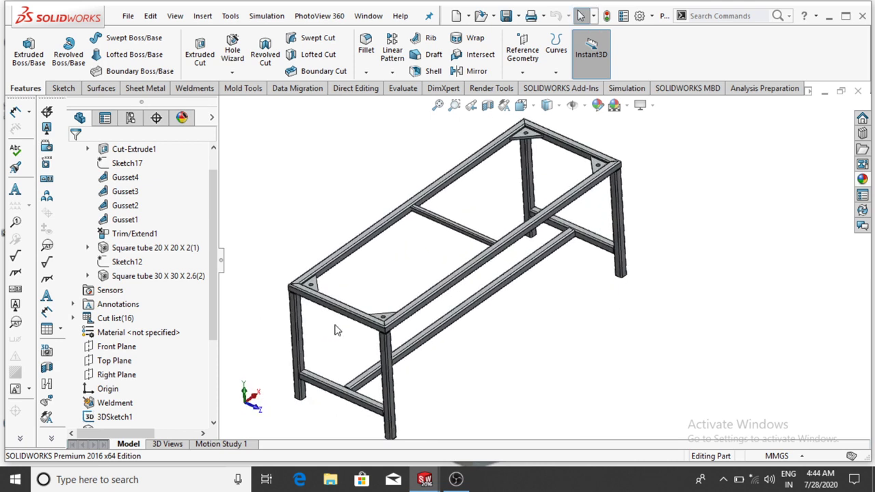
scroll(339, 331, down, 5)
scroll(438, 223, up, 5)
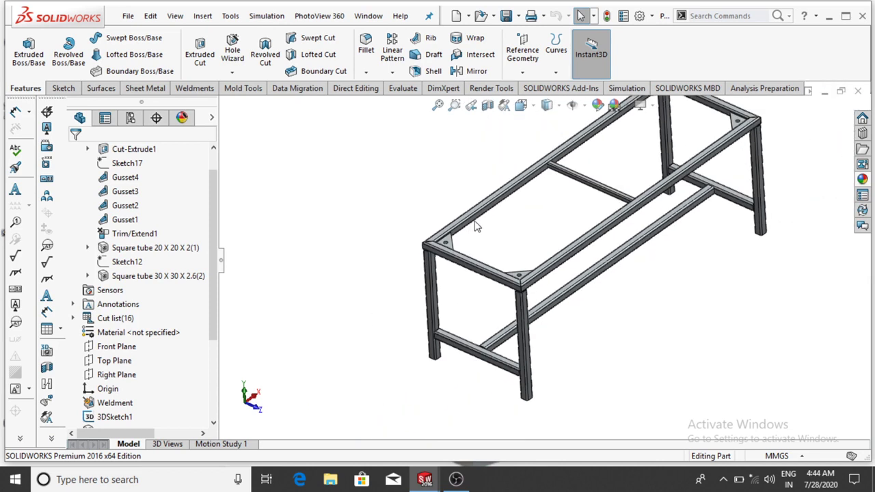
scroll(577, 187, down, 2)
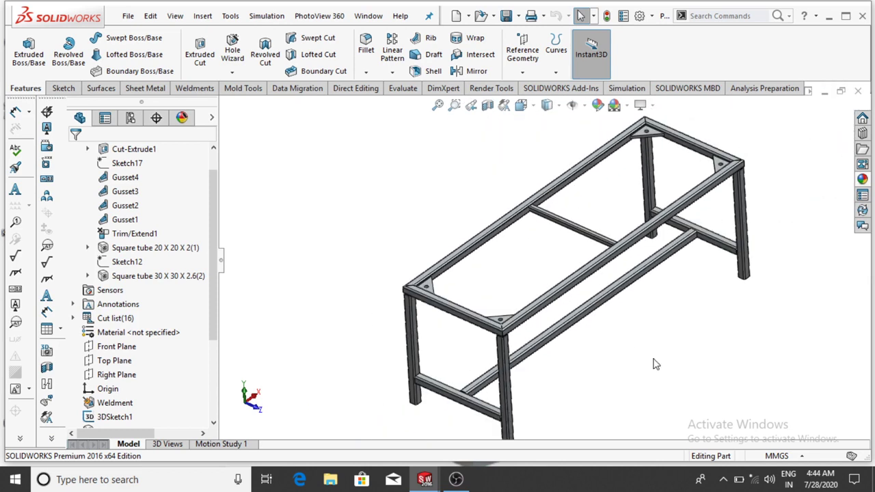
mouse_move(655, 365)
middle_down()
mouse_move(668, 329)
mouse_move(646, 318)
mouse_move(656, 355)
middle_up()
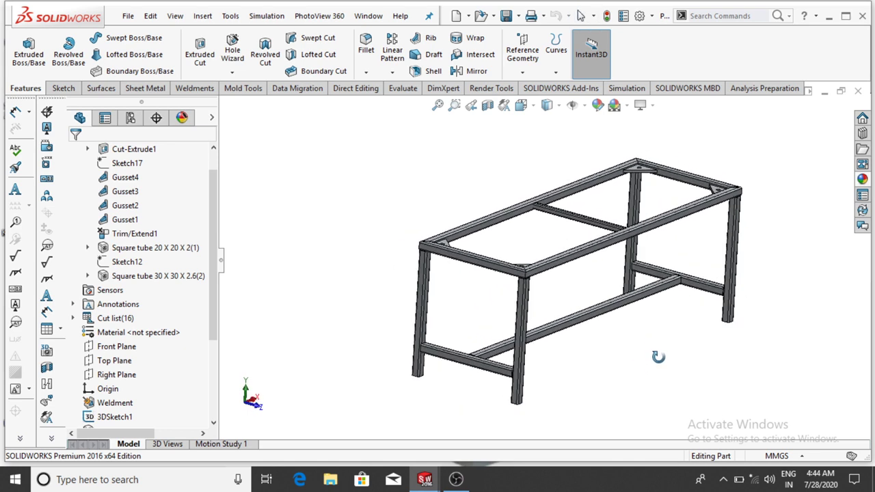
click(129, 15)
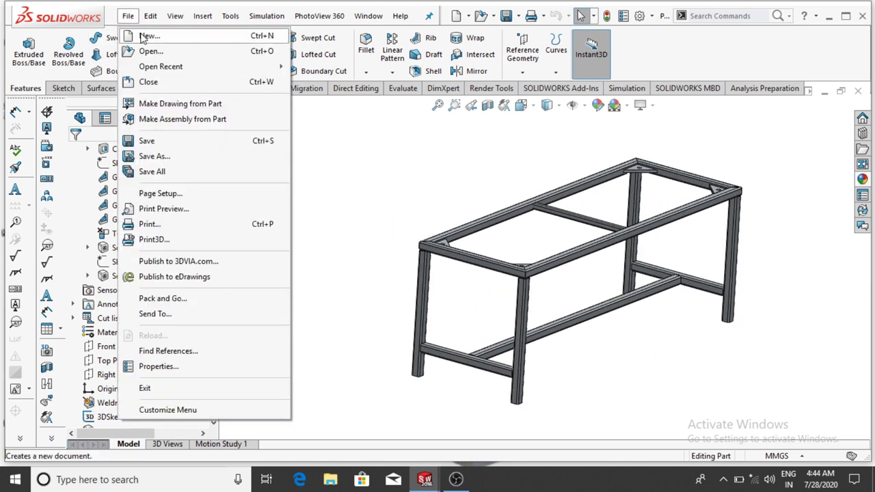
Create a new part document and set its background scene to Plain White.
click(141, 34)
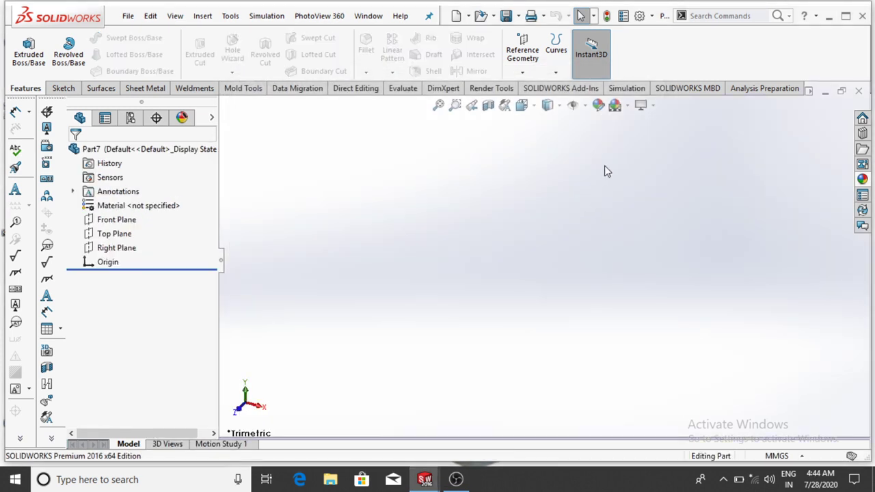
click(627, 104)
click(643, 105)
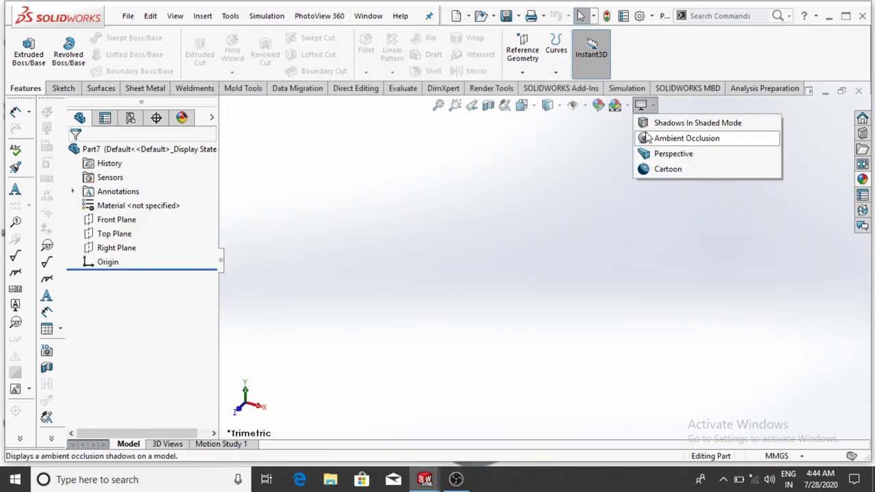
click(627, 104)
click(643, 135)
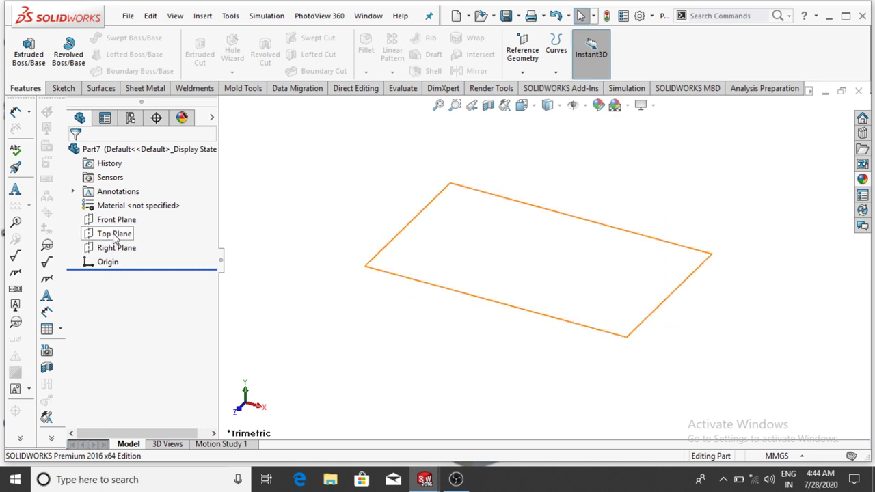
click(64, 89)
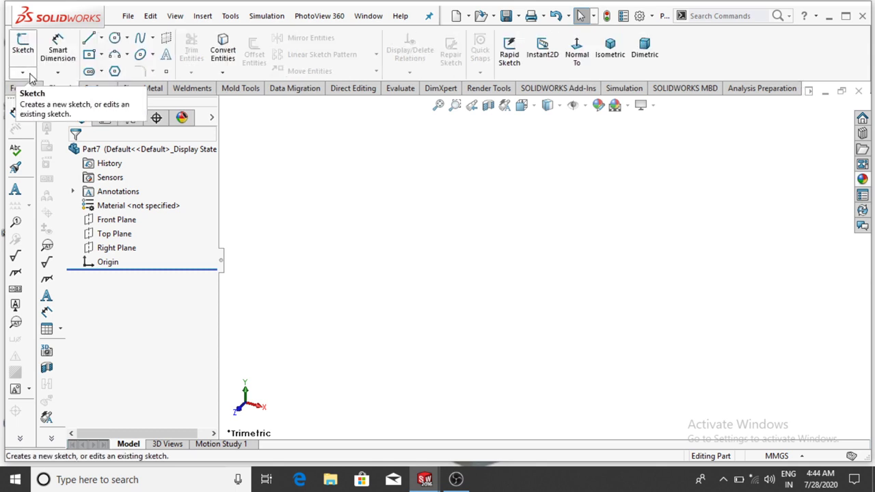
Start a 3D sketch and turn the view normal to the Top Plane.
click(30, 77)
click(34, 103)
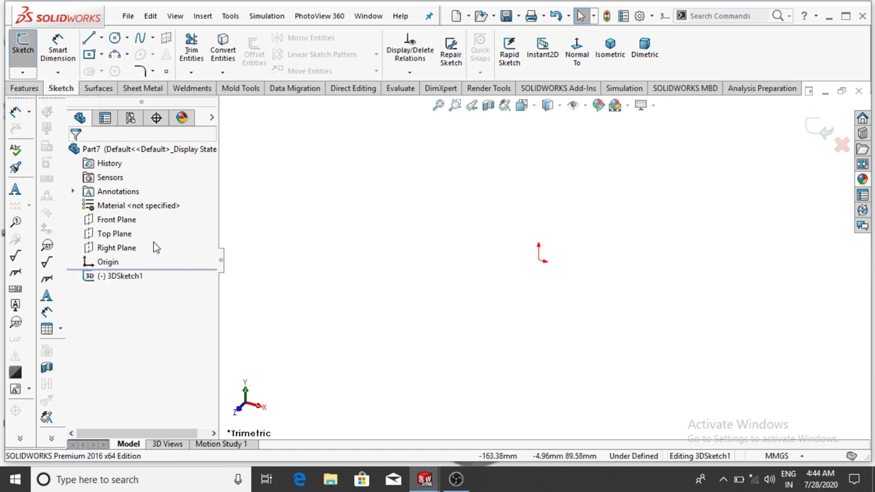
right_click(110, 236)
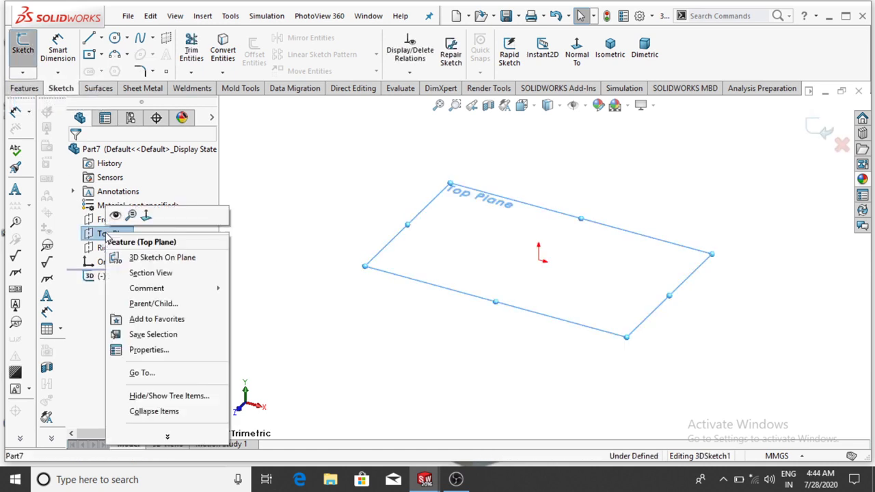
click(582, 53)
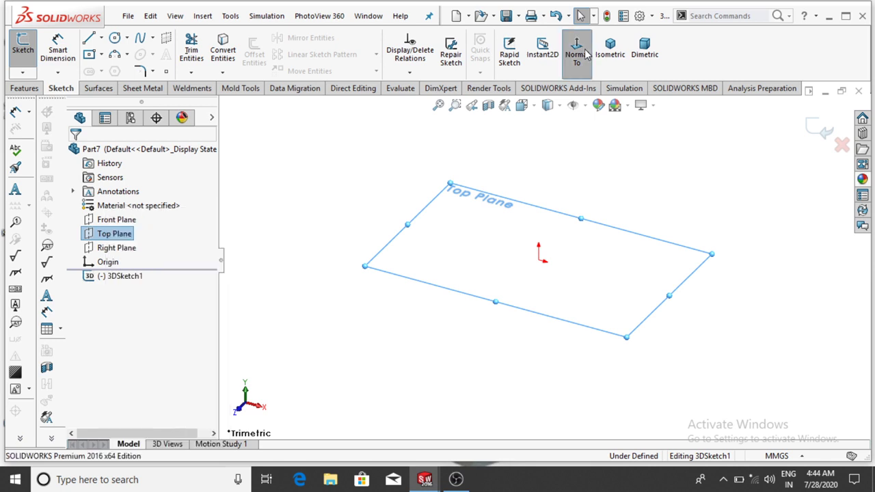
Switch the rectangle tool to Center Rectangle.
click(89, 55)
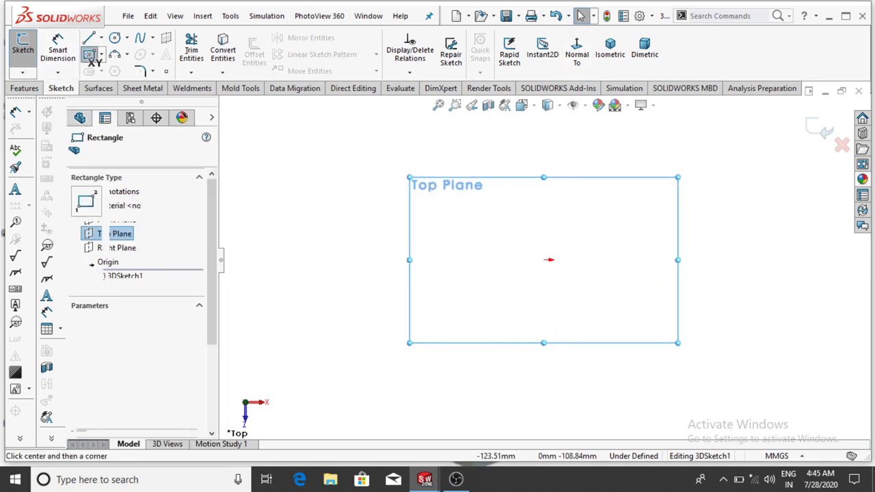
click(102, 55)
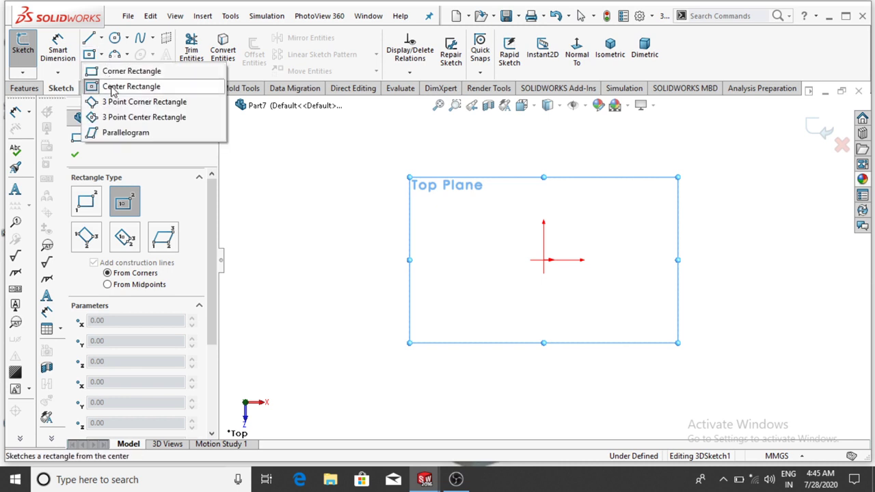
click(116, 85)
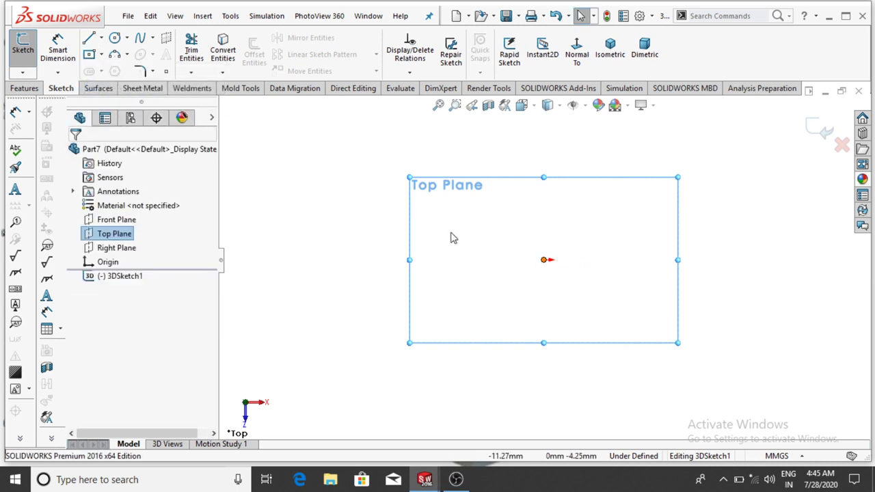
Draw a centre rectangle from the origin out to a corner, then select its top edge.
click(89, 54)
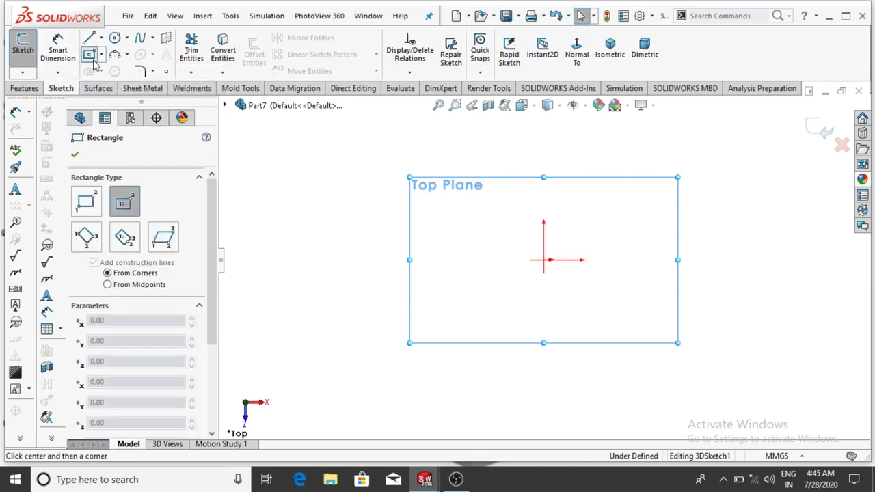
click(551, 264)
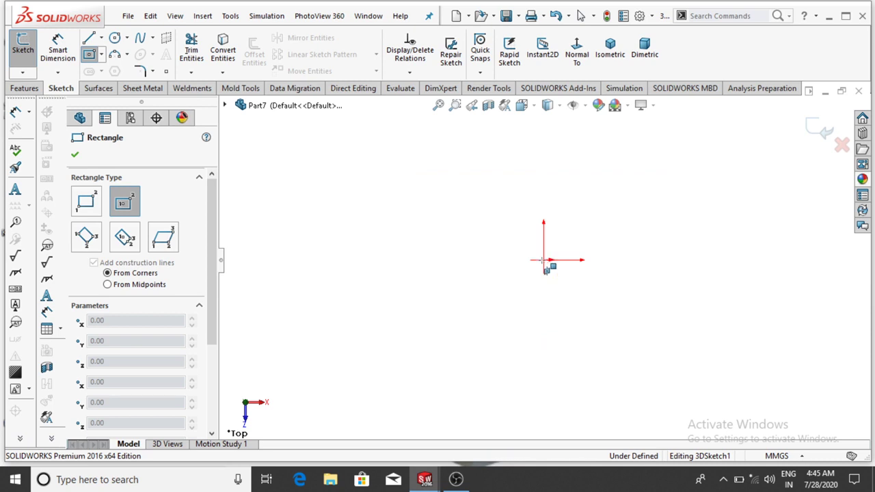
click(748, 177)
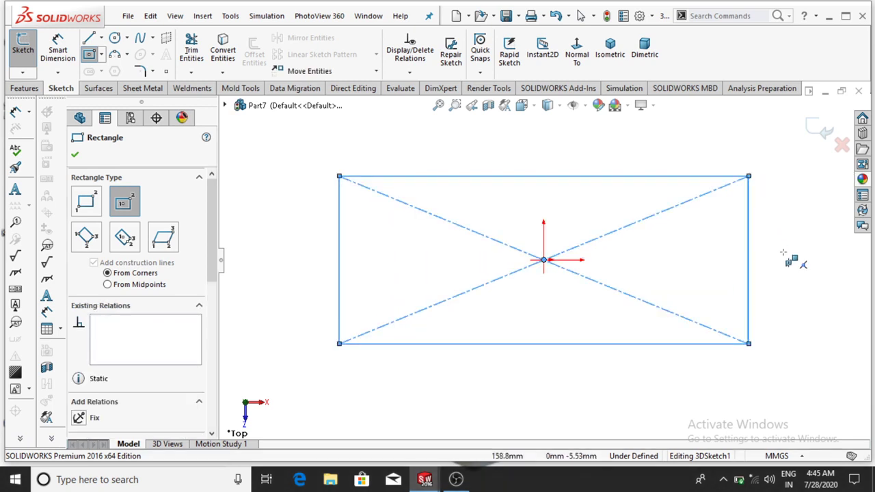
key(Escape)
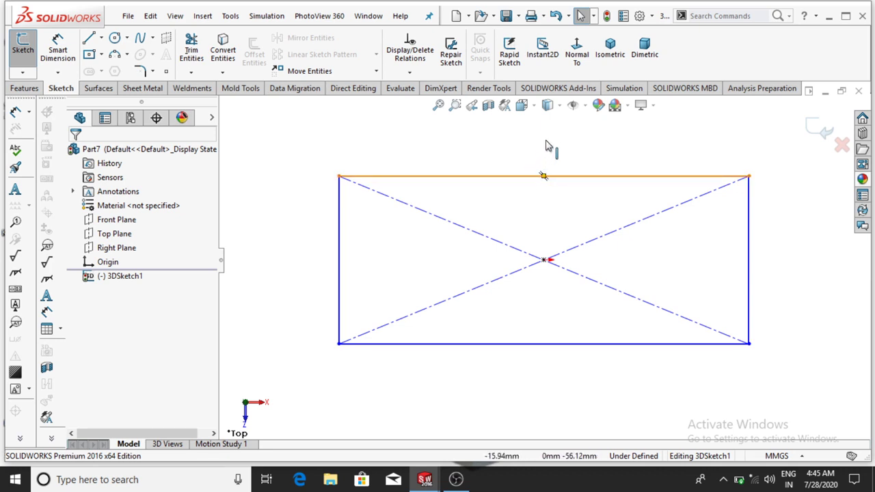
click(544, 175)
Dimension the rectangle's top edge to 1200 mm and fit the view.
click(59, 49)
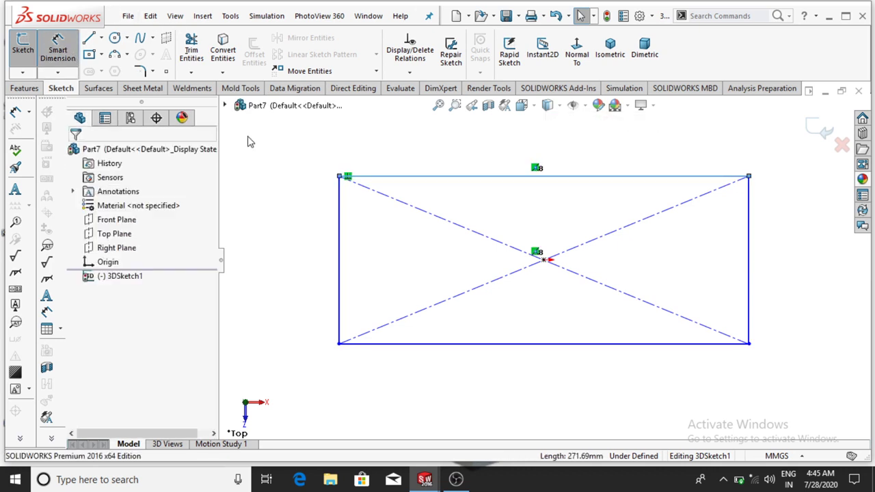
click(531, 175)
click(543, 144)
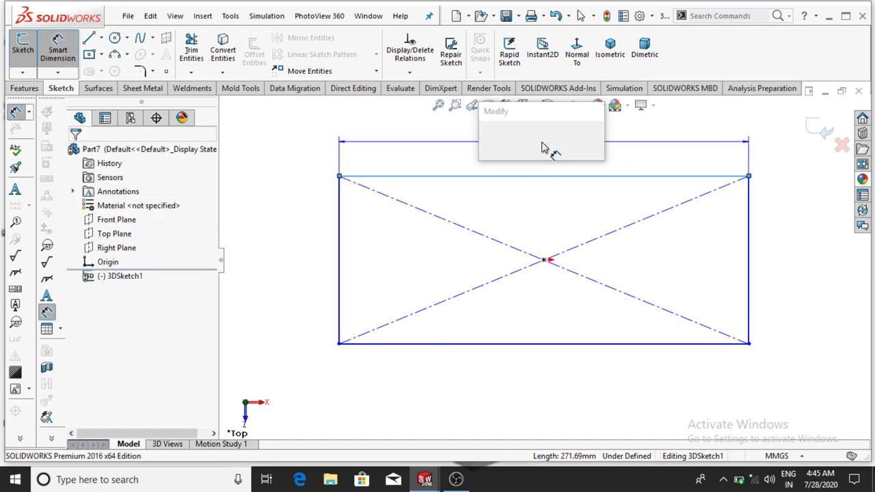
text(12)
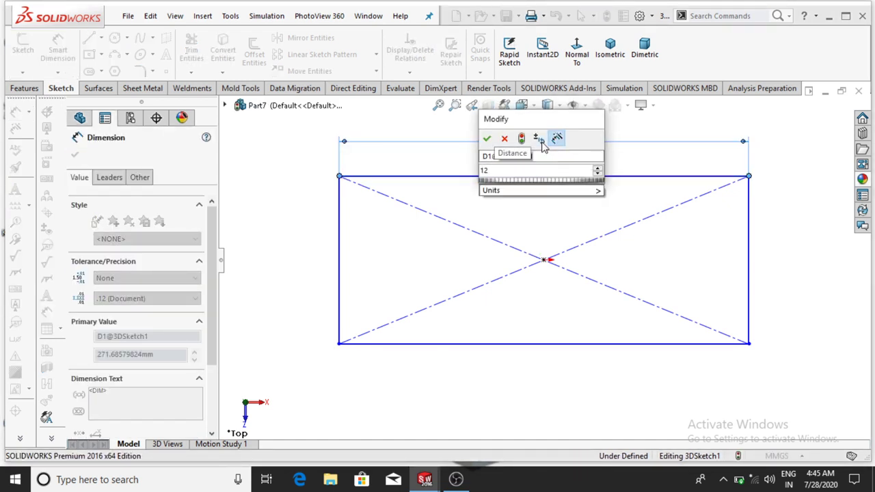
text(00)
key(Return)
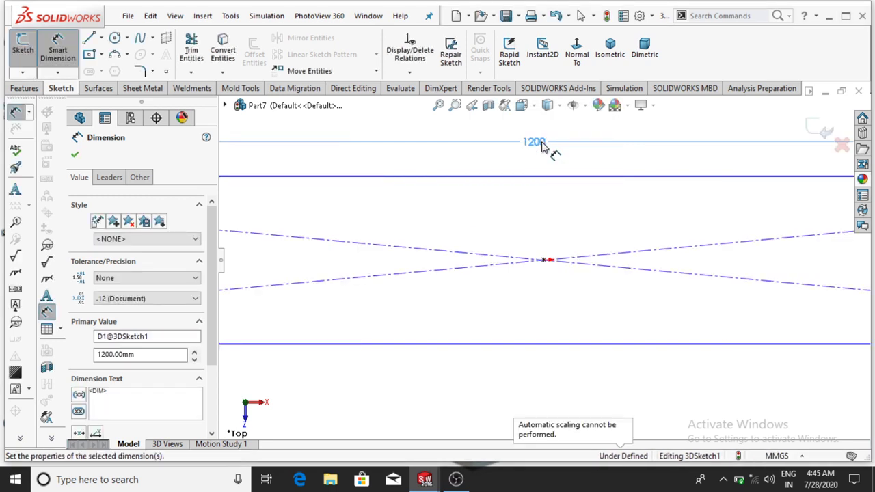
key(f)
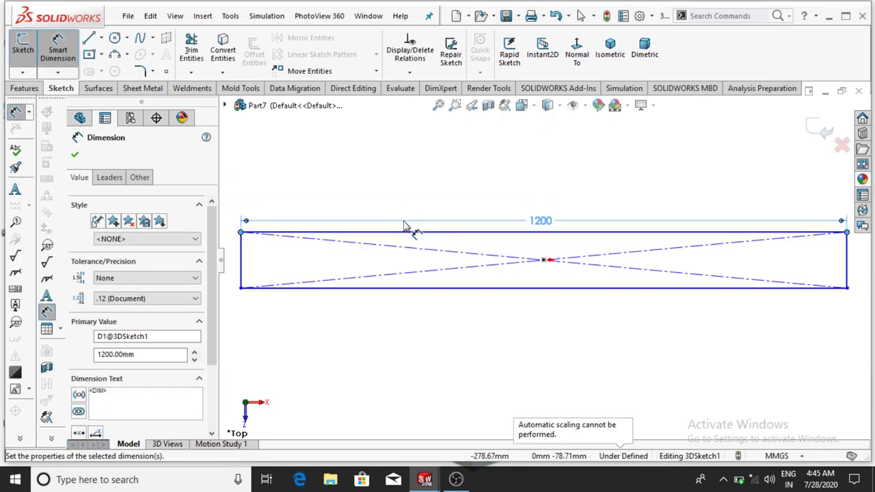
click(268, 272)
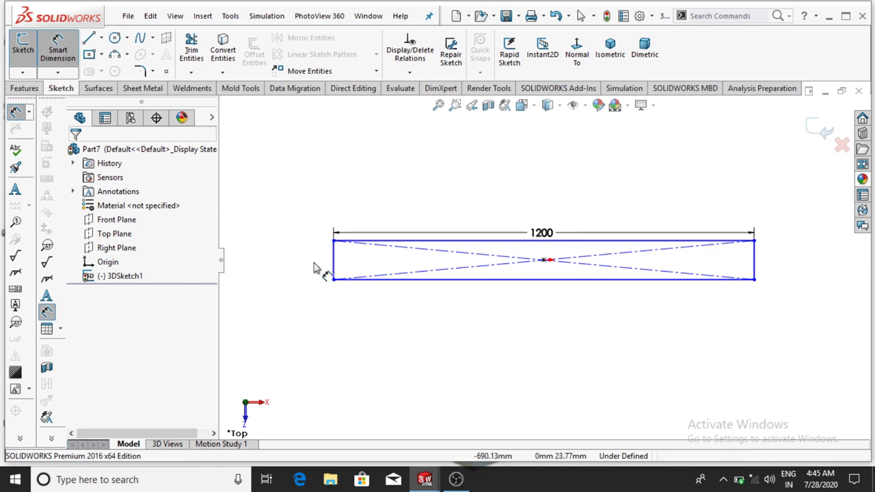
Dimension the rectangle's left edge to 400 mm.
scroll(335, 264, down, 3)
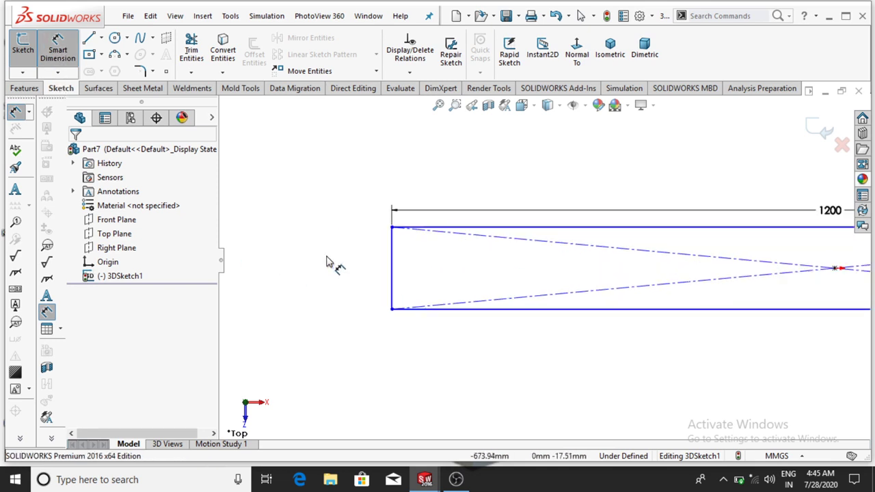
click(391, 253)
click(311, 258)
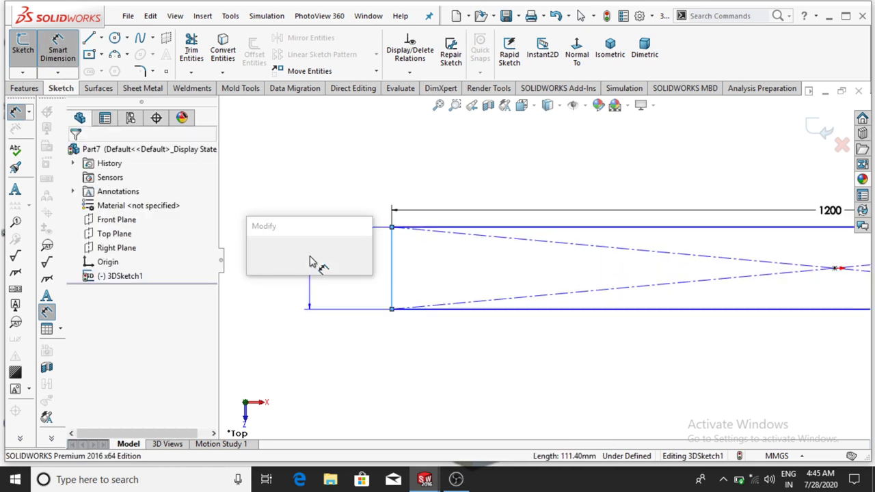
text(400)
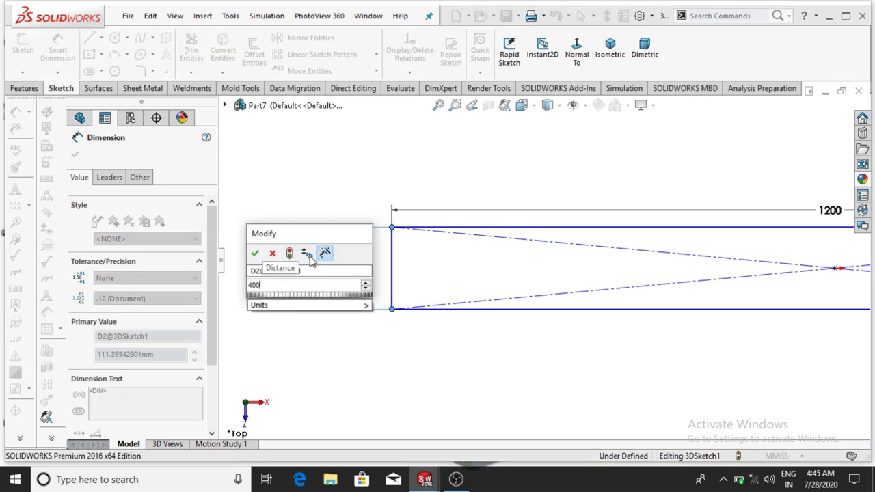
key(Return)
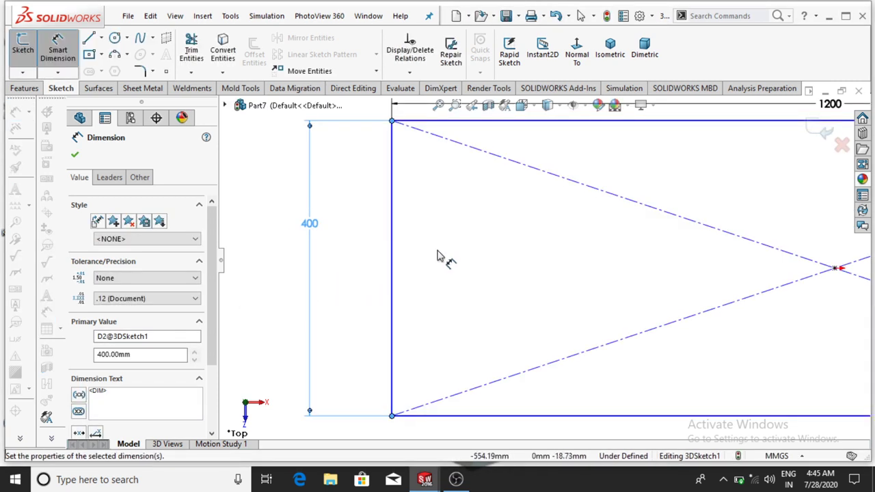
scroll(482, 256, up, 2)
scroll(623, 292, up, 1)
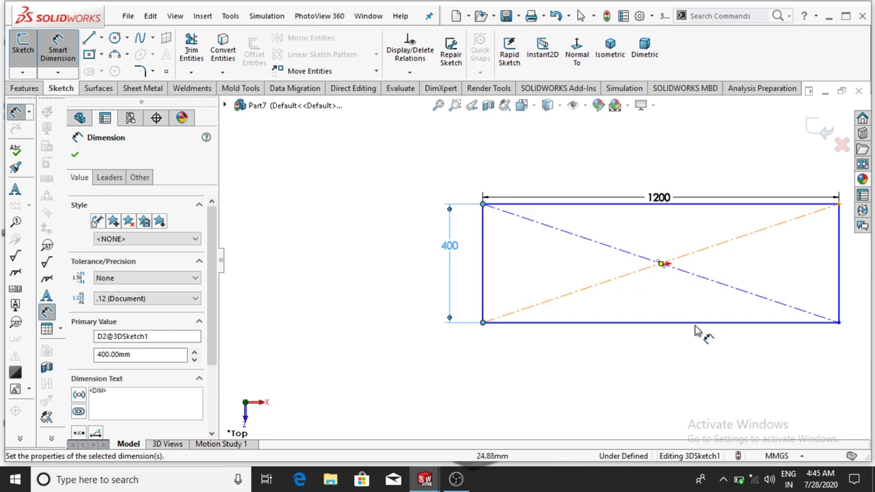
click(723, 368)
scroll(723, 369, up, 1)
Orbit the view to see the flat 1200 by 400 rectangle in 3D.
mouse_move(773, 266)
middle_down()
mouse_move(766, 322)
mouse_move(768, 203)
middle_up()
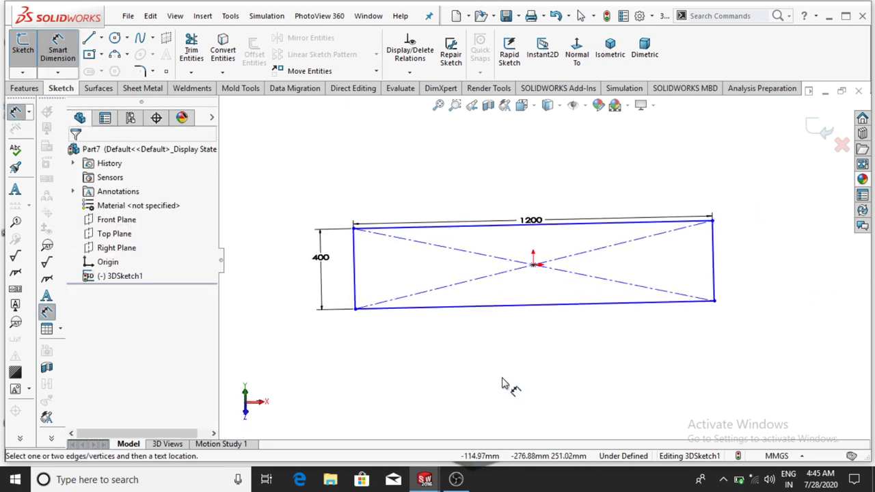
mouse_move(512, 385)
middle_down()
mouse_move(514, 371)
mouse_move(518, 380)
middle_up()
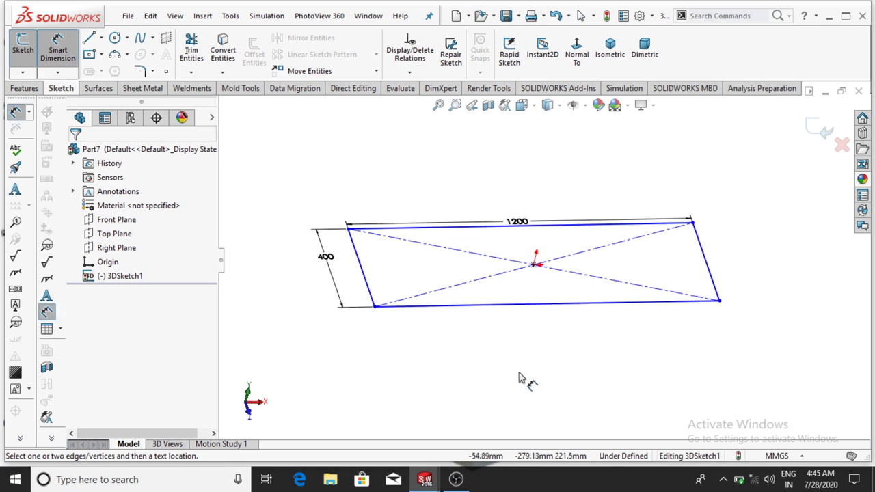
mouse_move(518, 380)
middle_down()
mouse_move(506, 348)
mouse_move(505, 362)
middle_up()
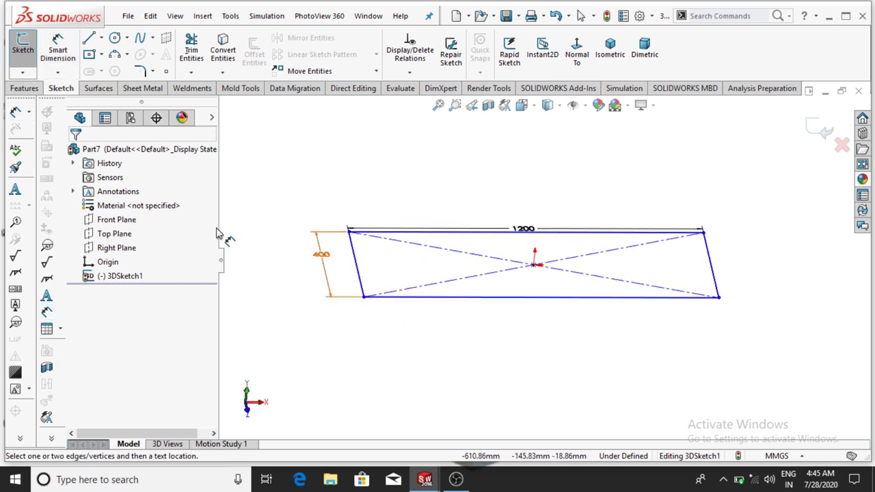
Draw downward leg lines from the front-left and right corners of the rectangle.
click(88, 37)
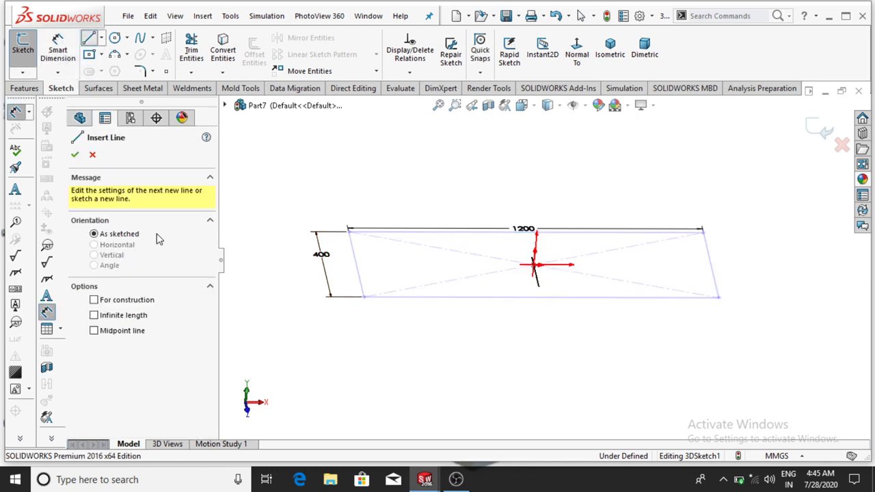
click(365, 296)
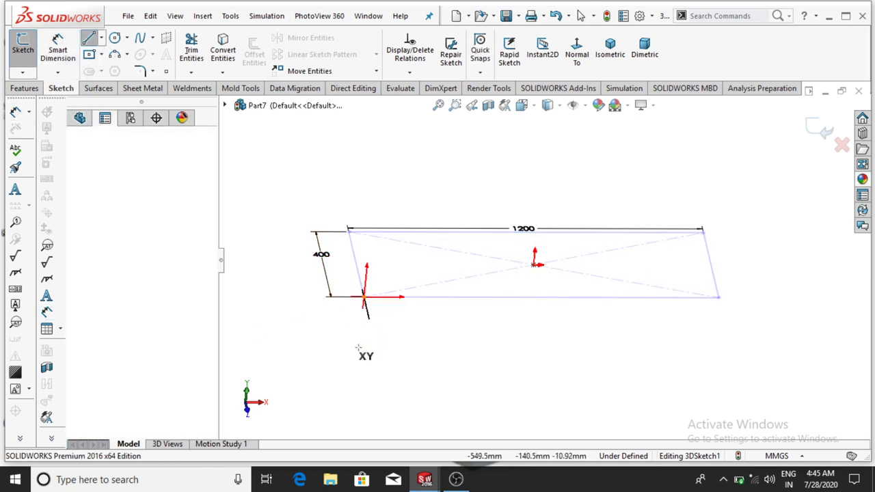
click(354, 397)
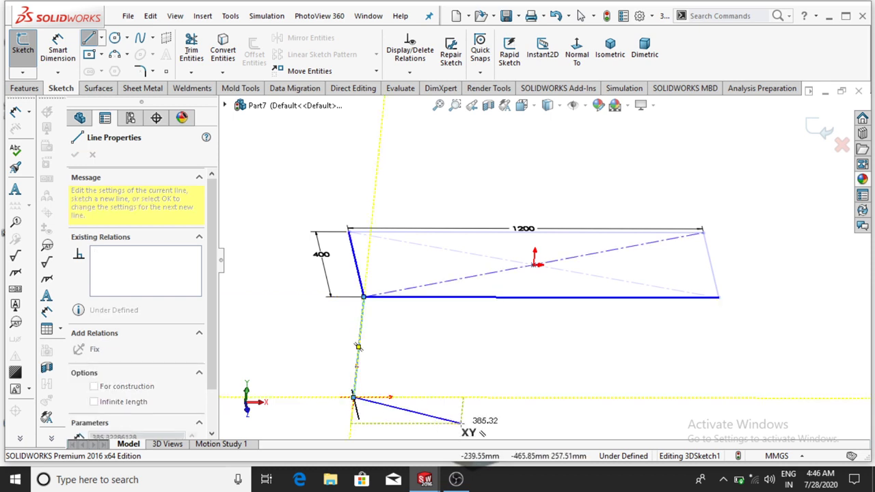
key(Escape)
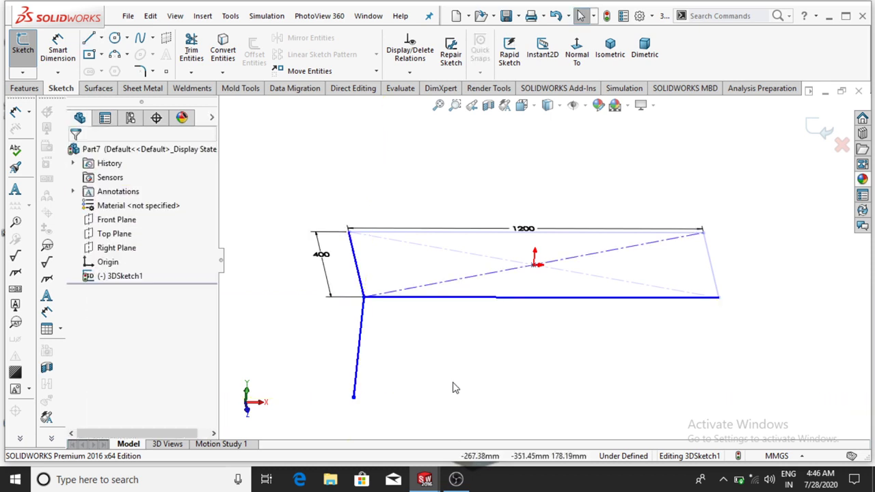
mouse_move(477, 372)
middle_down()
mouse_move(509, 369)
mouse_move(479, 365)
middle_up()
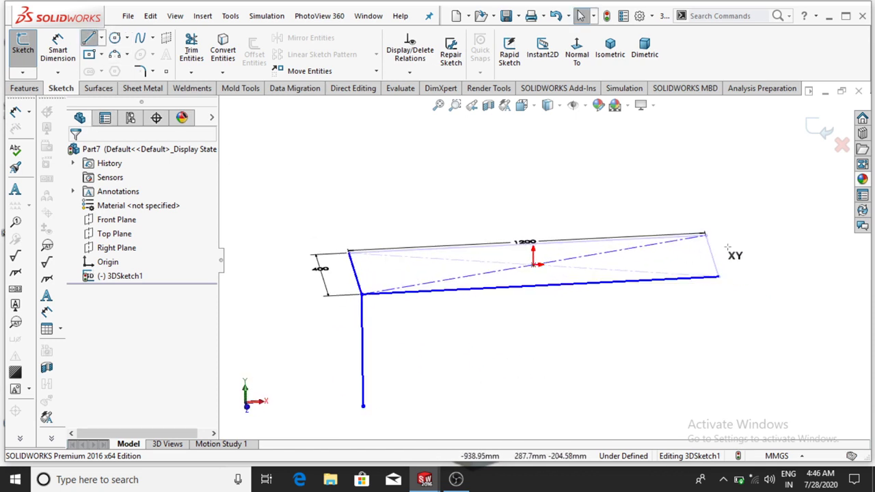
click(718, 277)
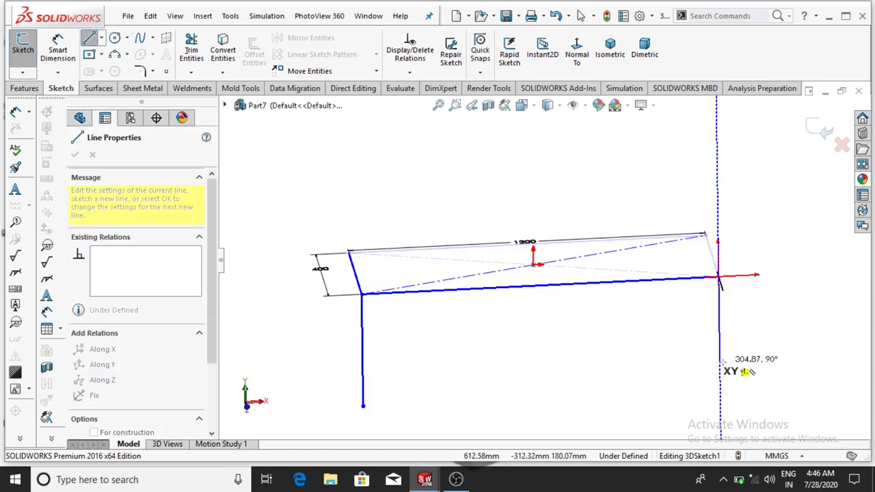
click(720, 378)
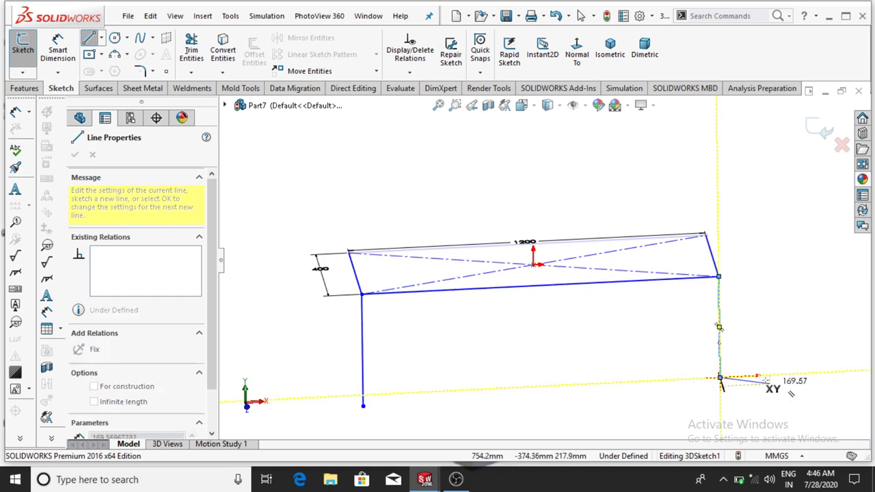
key(Escape)
middle_drag(809, 290, 739, 298)
Draw leg lines down from the back-right and remaining corners.
click(89, 39)
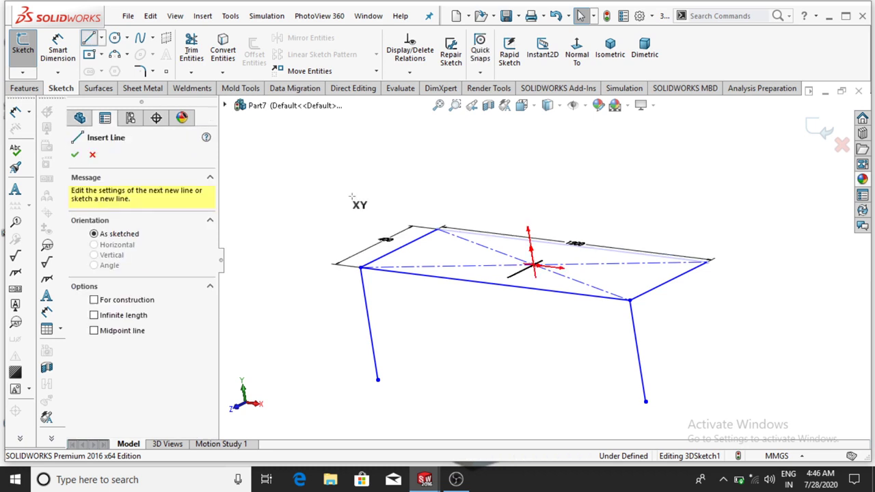
click(708, 262)
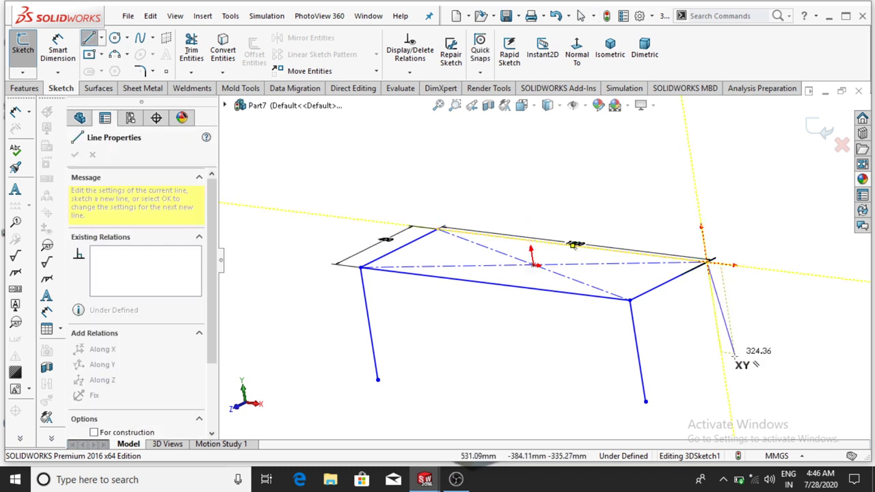
click(723, 359)
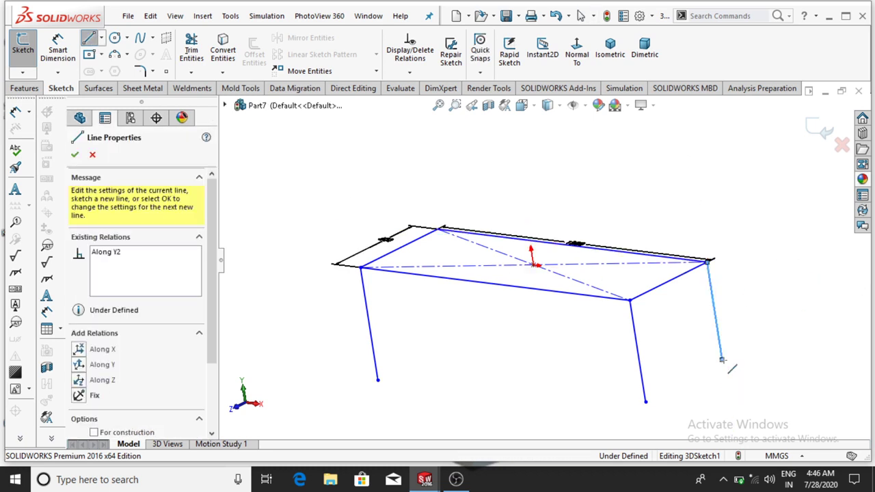
key(Escape)
mouse_move(722, 216)
middle_down()
mouse_move(735, 186)
mouse_move(746, 202)
mouse_move(737, 207)
middle_up()
click(89, 39)
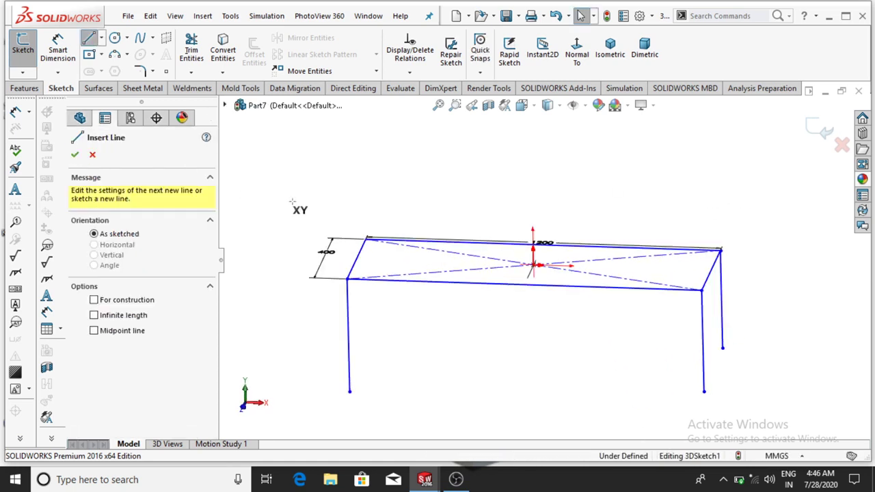
click(366, 239)
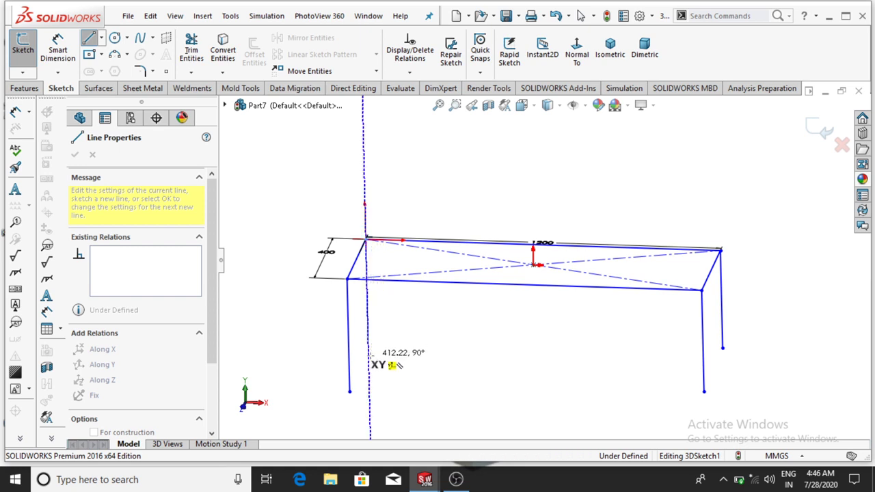
key(Escape)
mouse_move(448, 375)
middle_down()
mouse_move(485, 332)
mouse_move(508, 364)
mouse_move(464, 365)
middle_up()
scroll(441, 335, down, 1)
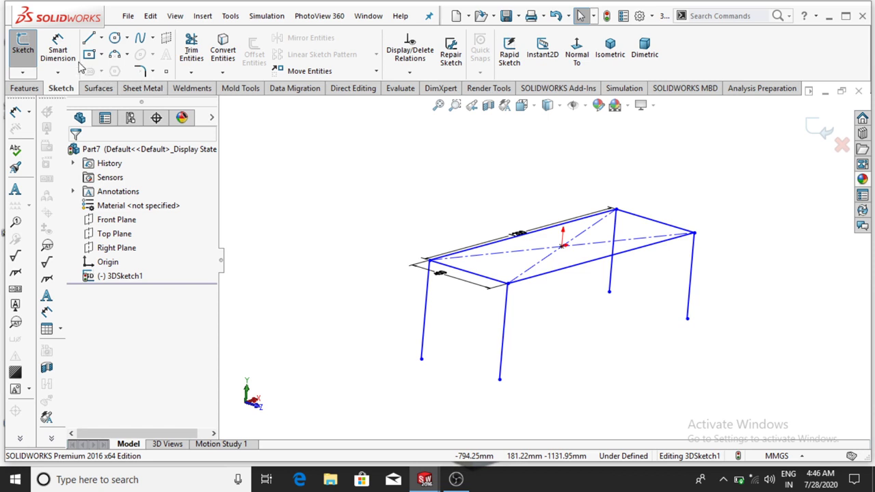
Give the front-left leg a 450 mm length dimension.
click(58, 50)
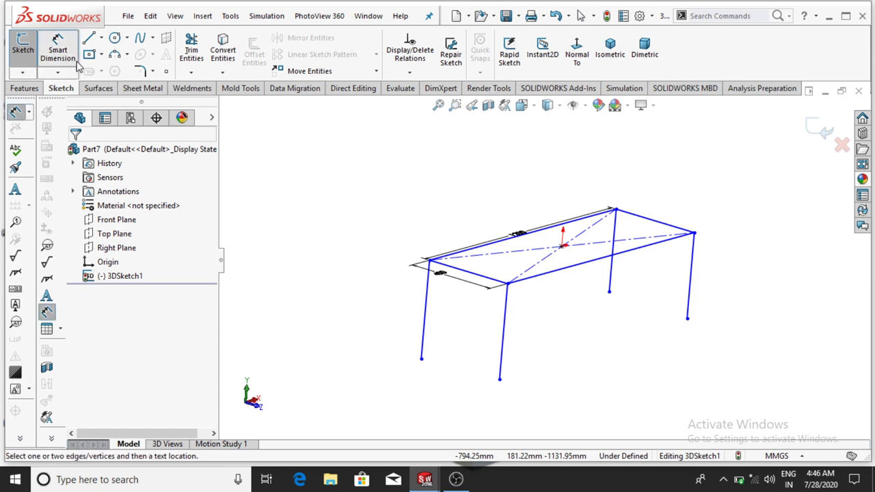
click(426, 306)
click(331, 302)
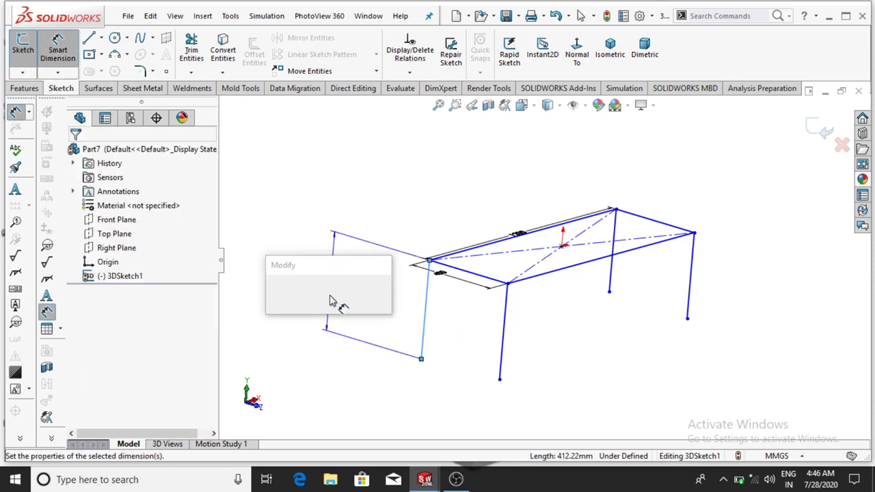
text(450)
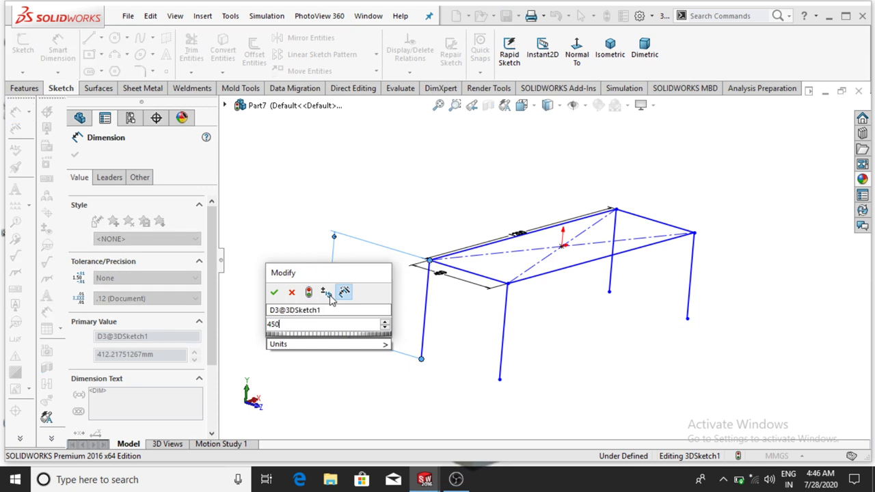
key(Return)
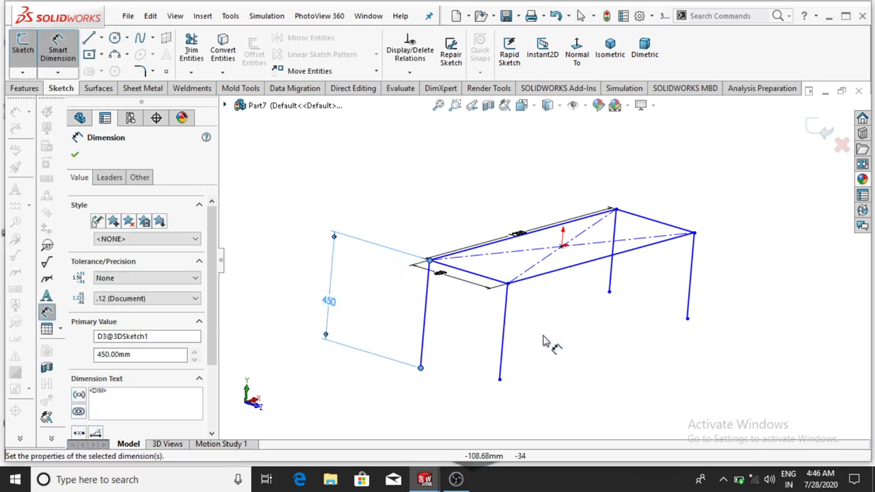
click(554, 345)
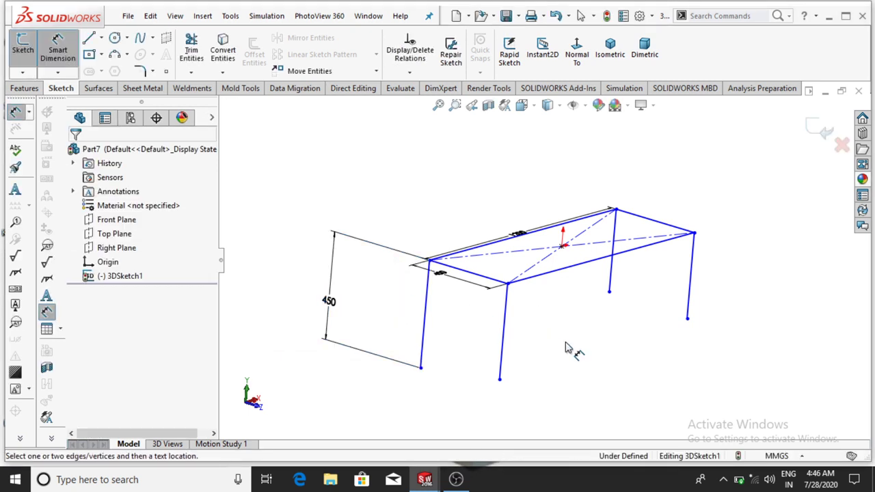
click(69, 60)
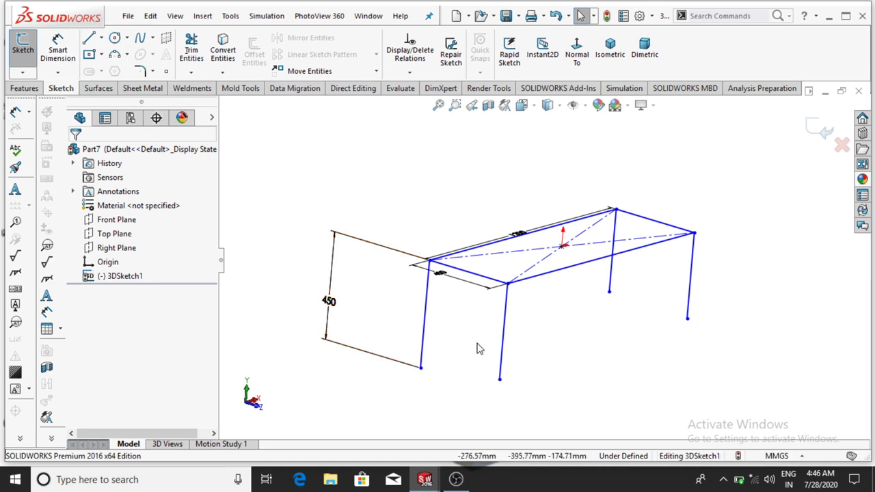
Select all four leg lines and add an Equal relation so they match 450 mm.
click(427, 307)
click(506, 313)
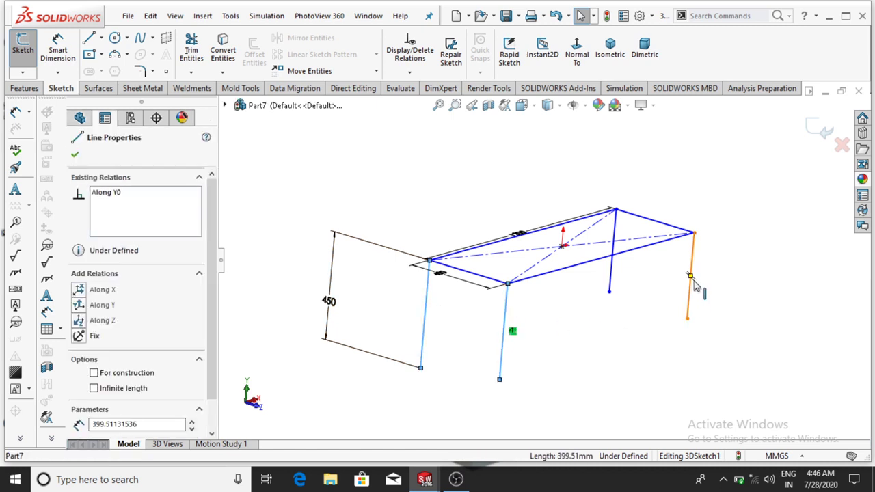
ctrl+click(691, 301)
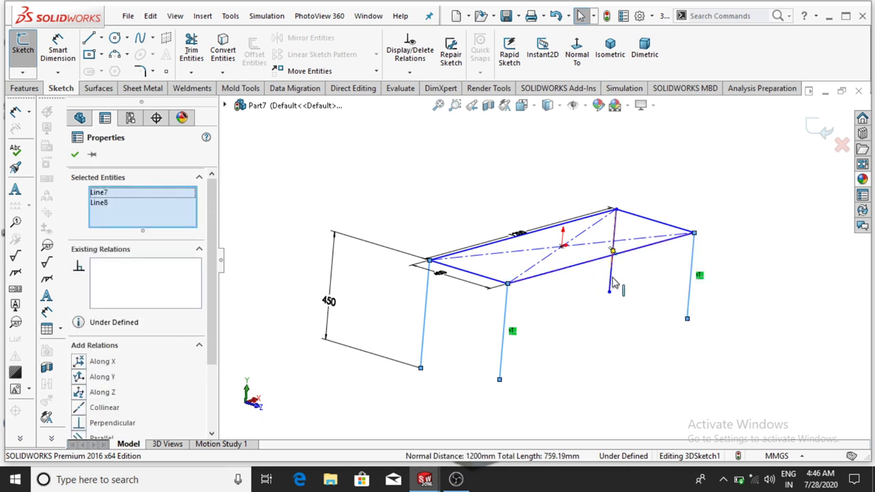
click(571, 386)
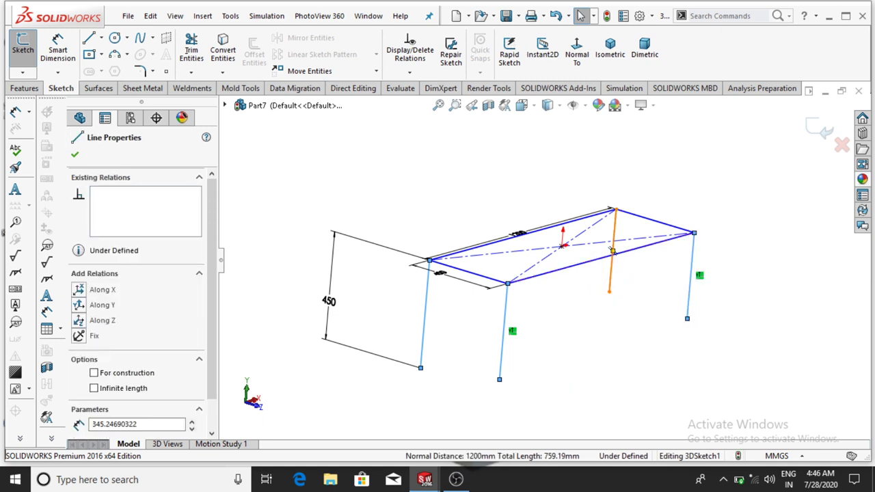
ctrl+click(613, 252)
scroll(68, 375, down, 3)
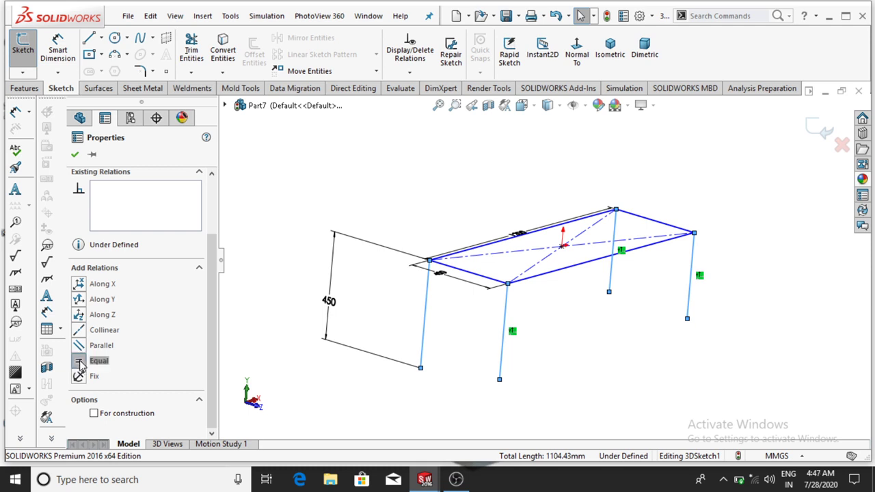
click(79, 361)
click(300, 201)
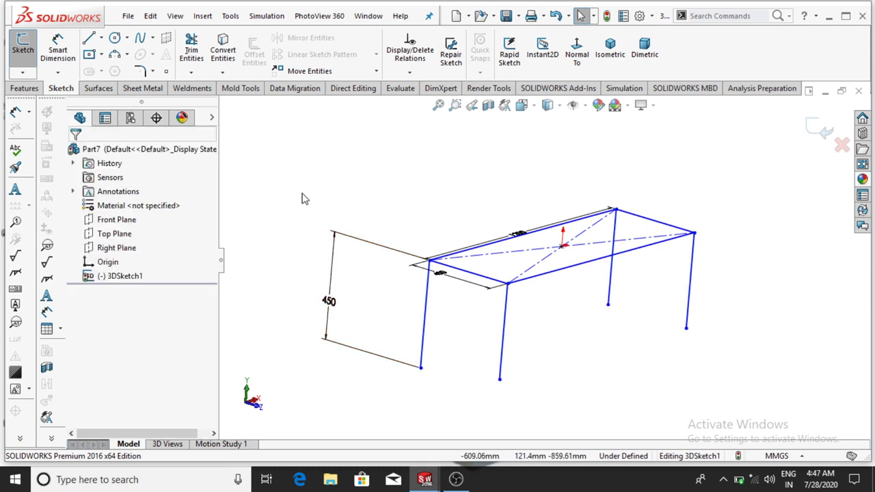
mouse_move(656, 368)
middle_down()
mouse_move(622, 362)
mouse_move(625, 355)
mouse_move(636, 371)
middle_up()
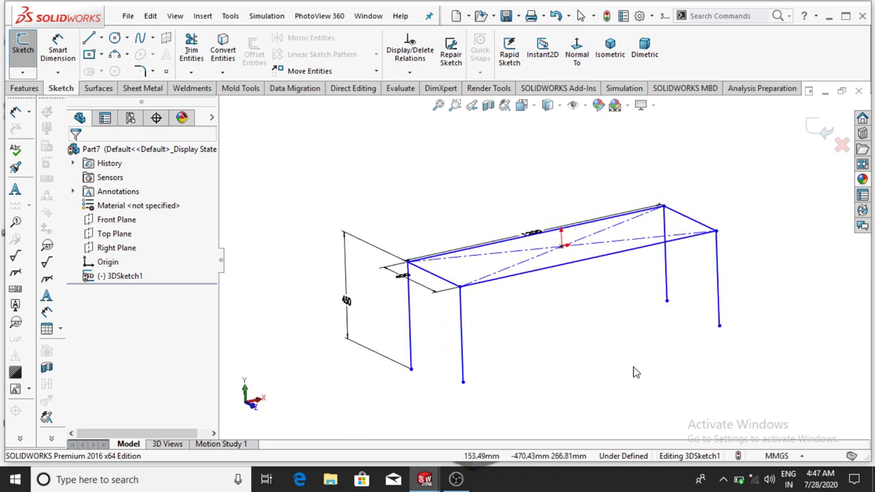
Sketch a front rail between the front legs, set 100 mm above the leg foot.
click(88, 37)
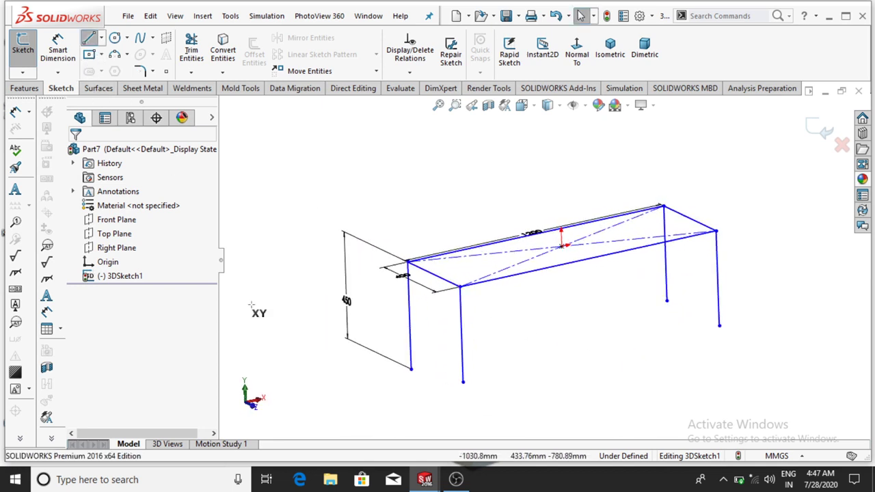
click(462, 358)
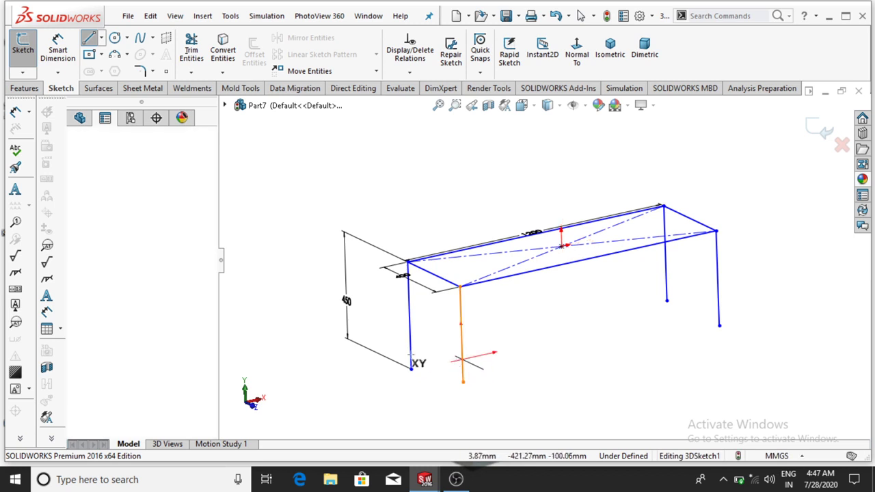
click(410, 338)
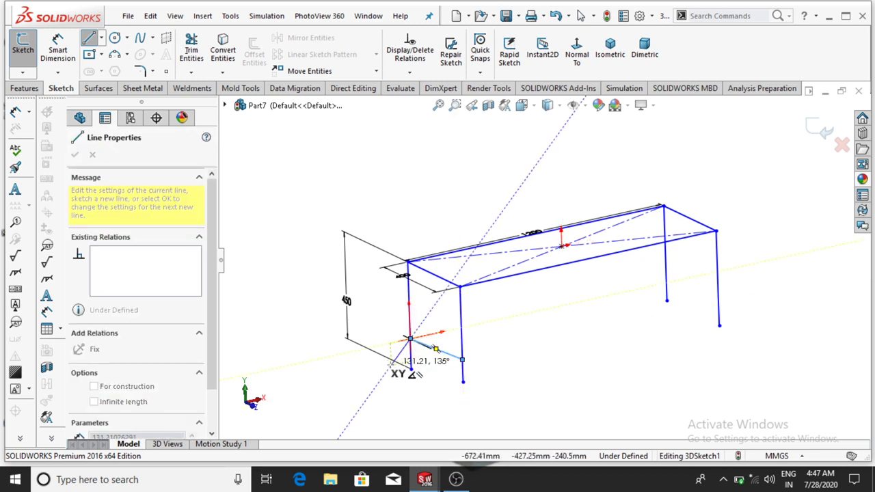
key(Escape)
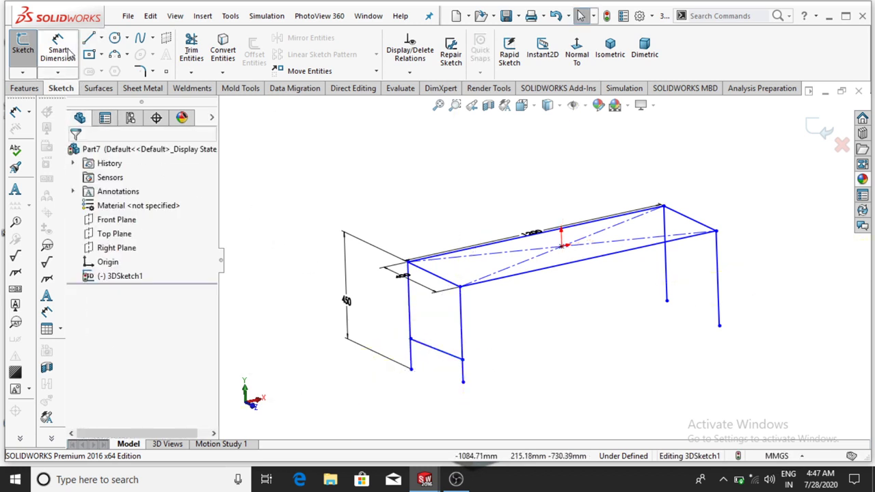
click(69, 54)
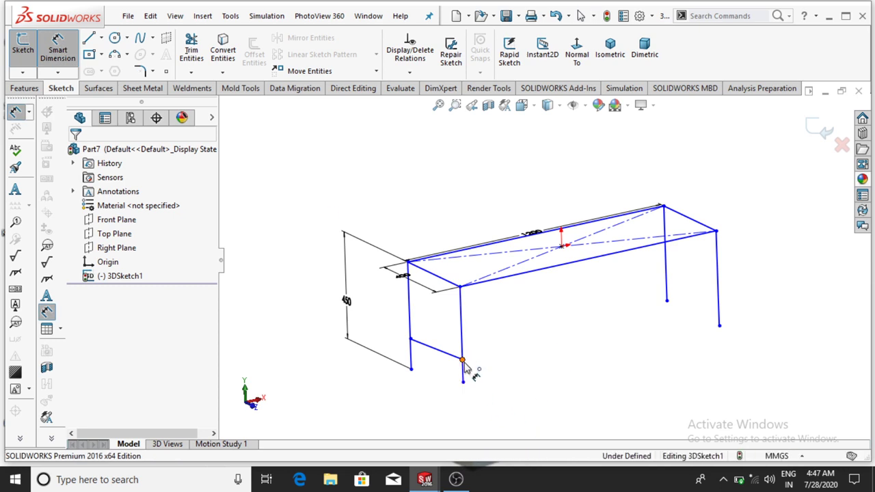
click(462, 360)
click(462, 382)
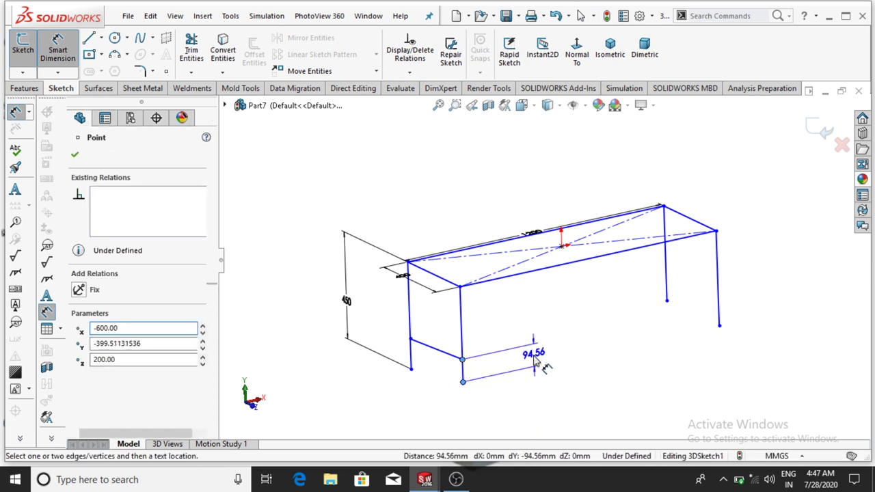
click(536, 364)
text(100)
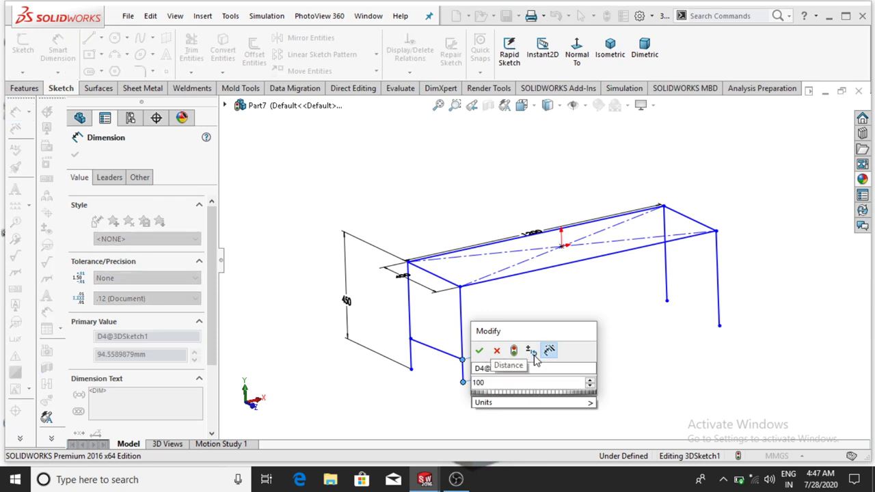
key(Return)
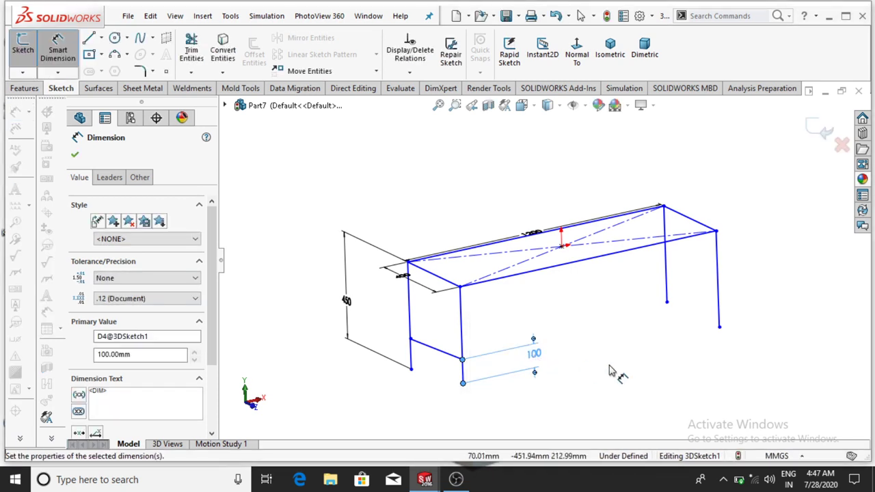
Sketch a rail between the right-hand legs, set 100 mm above the foot.
click(88, 39)
click(719, 325)
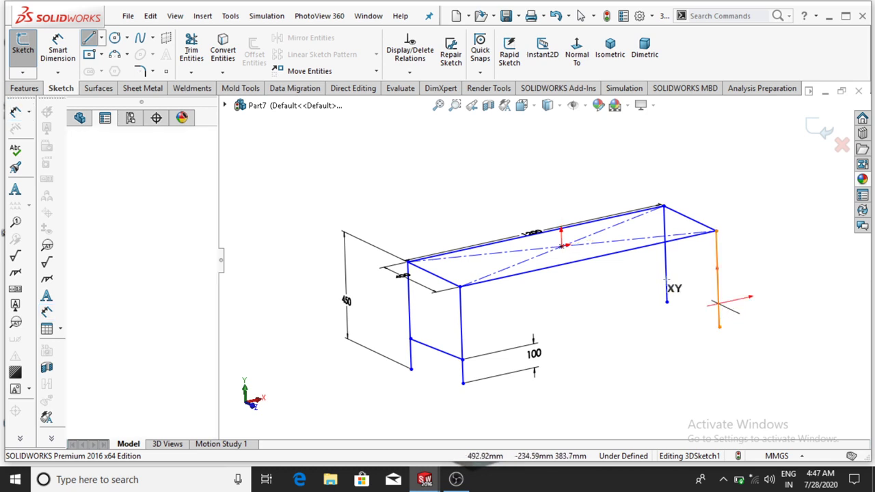
key(Escape)
key(Escape)
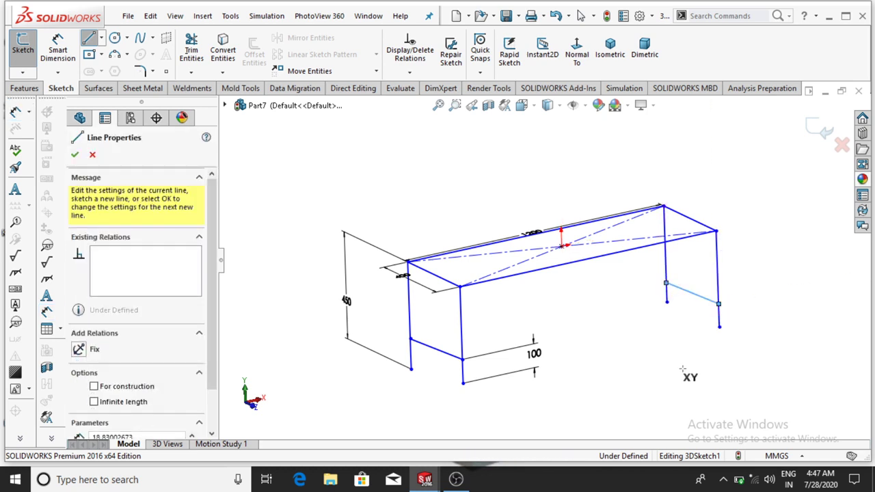
click(58, 49)
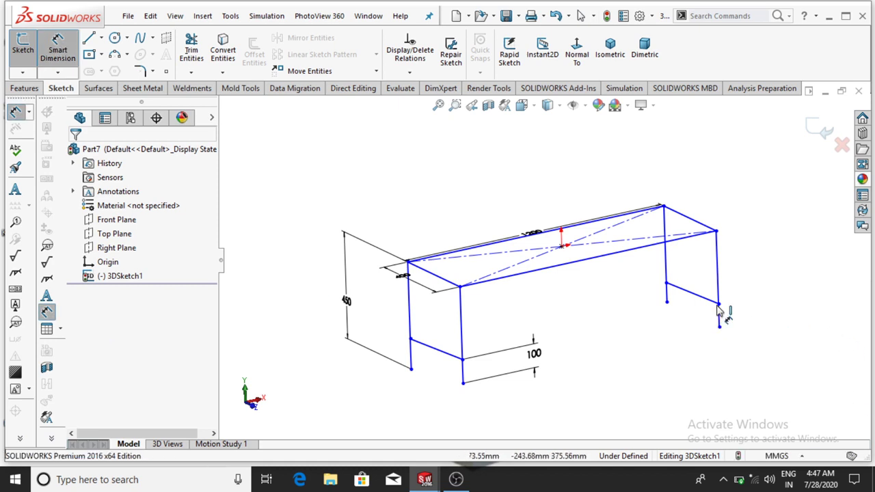
click(720, 327)
click(718, 303)
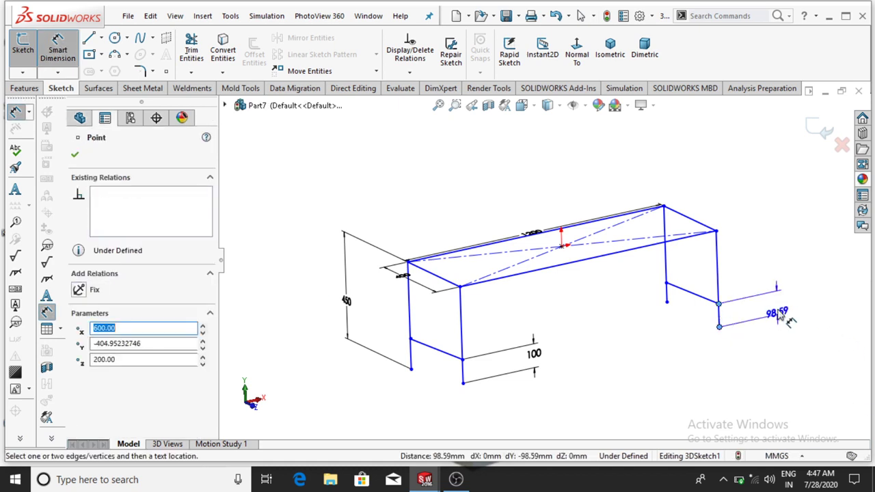
click(781, 314)
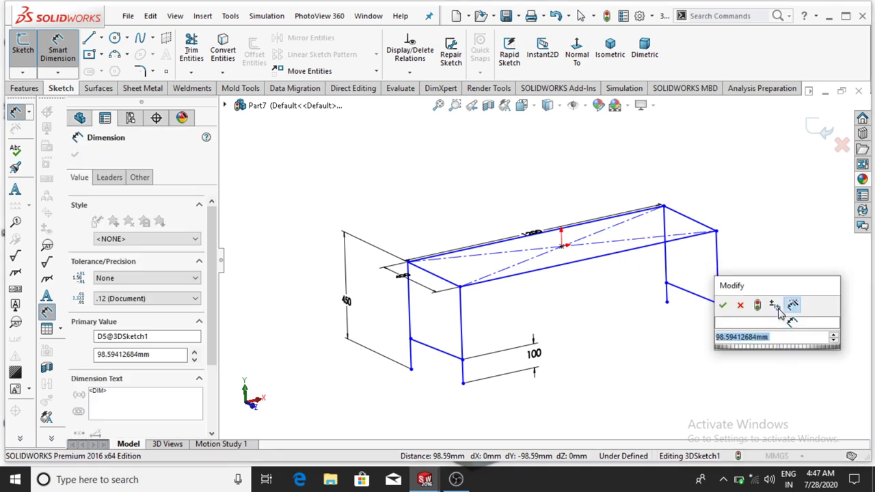
text(100)
key(Return)
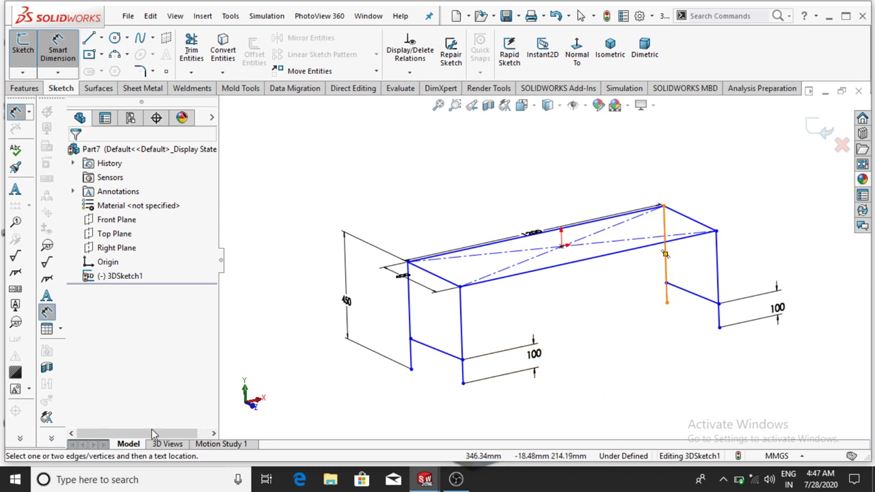
Constrain the front and right-hand 400 mm lower rails to run along Z.
click(65, 53)
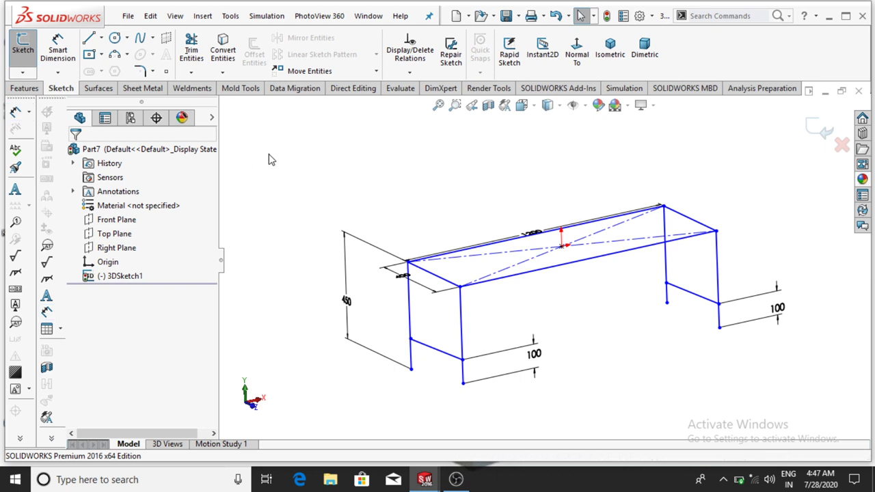
click(450, 356)
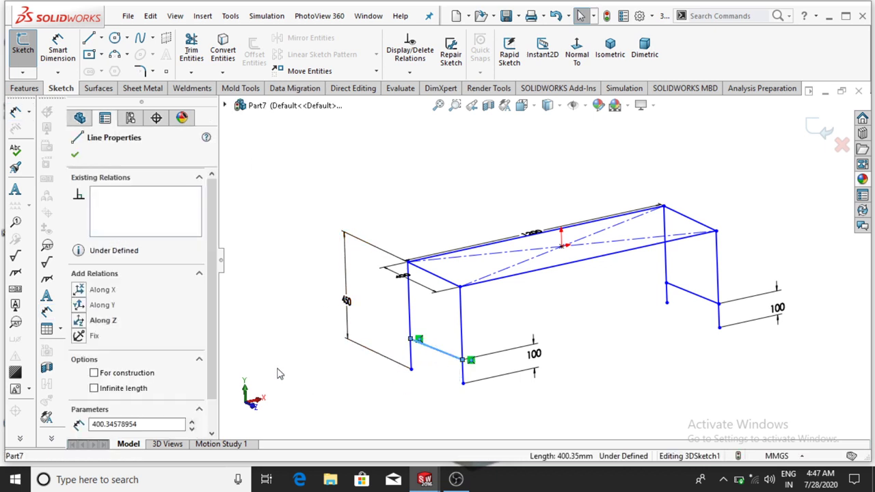
click(80, 325)
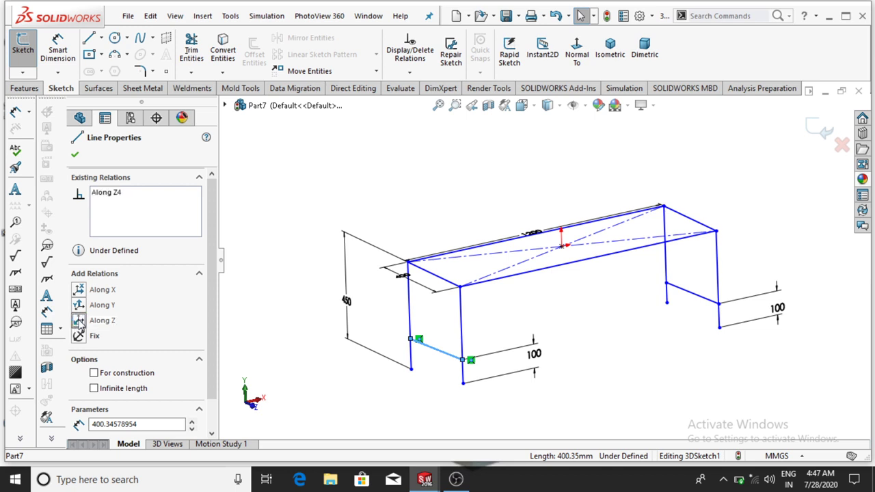
click(308, 383)
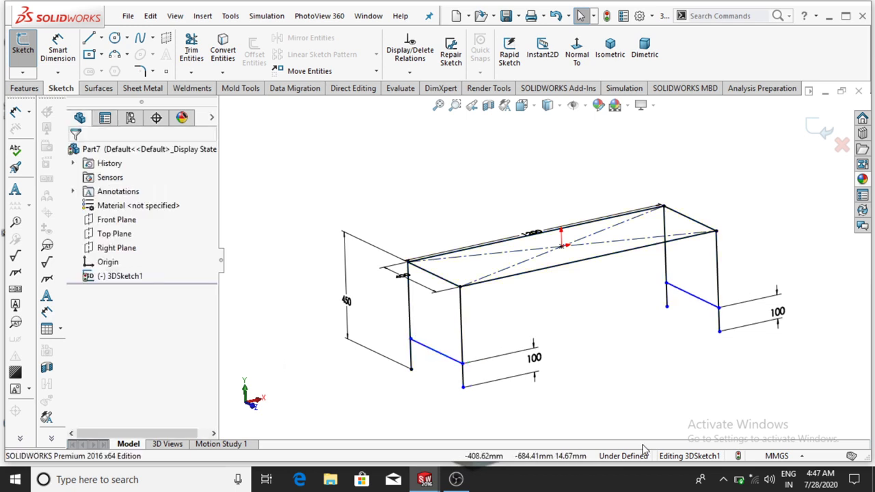
click(706, 307)
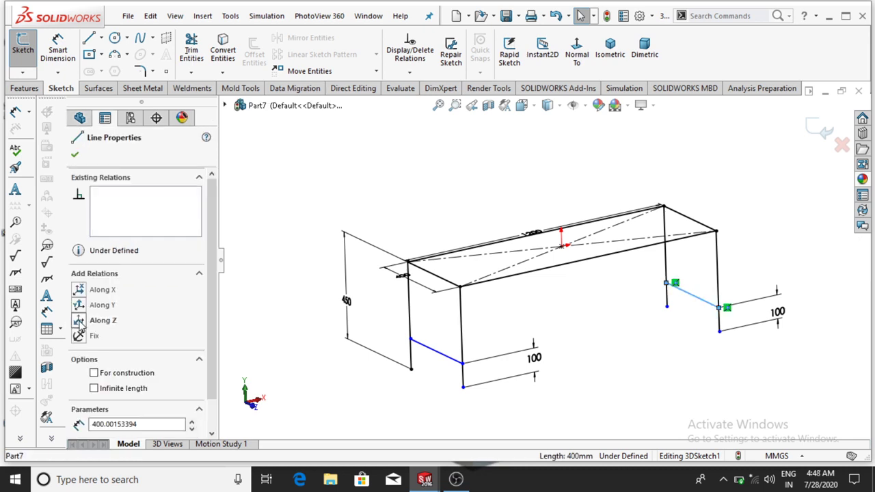
click(79, 321)
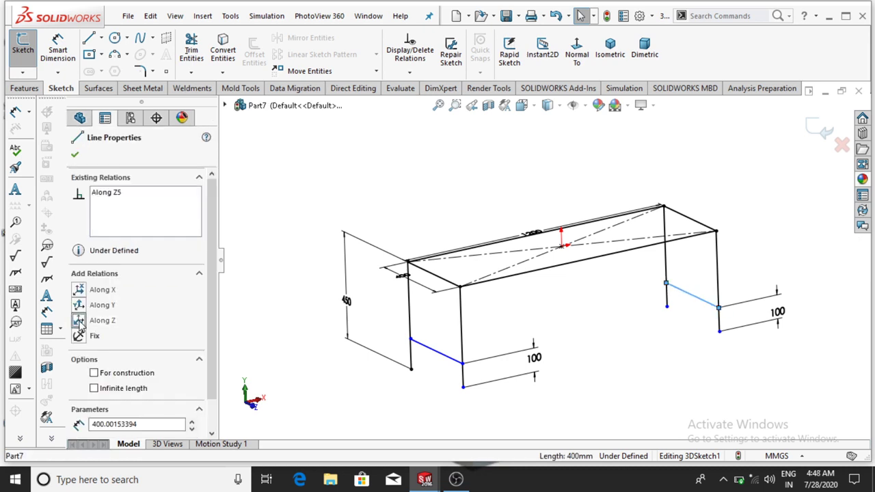
click(283, 372)
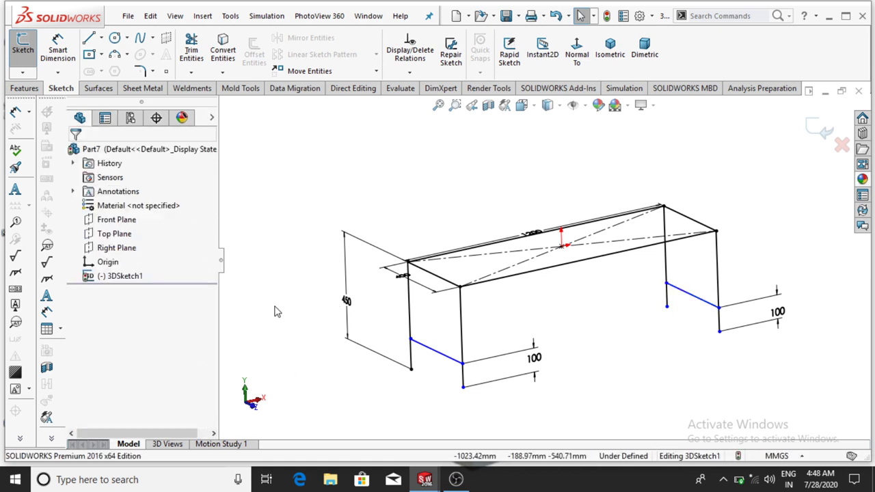
Sketch a lengthwise line from the front lower rail to the right lower rail.
middle_drag(277, 312, 270, 206)
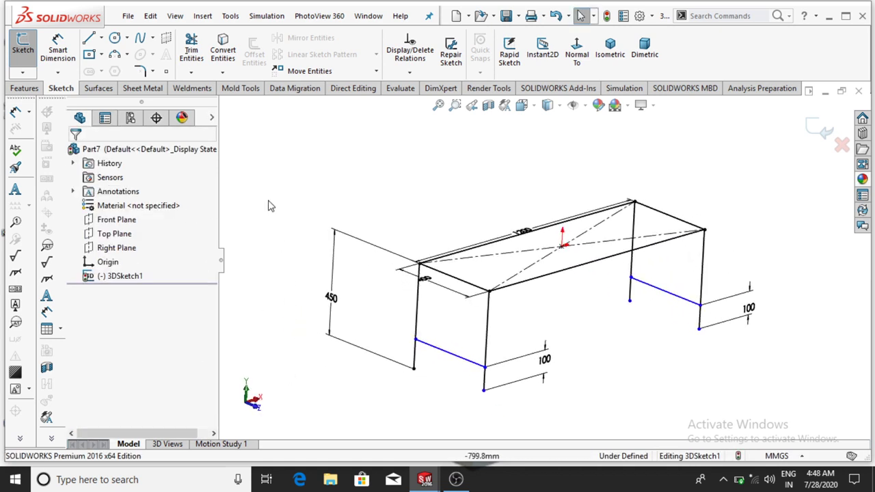
click(89, 38)
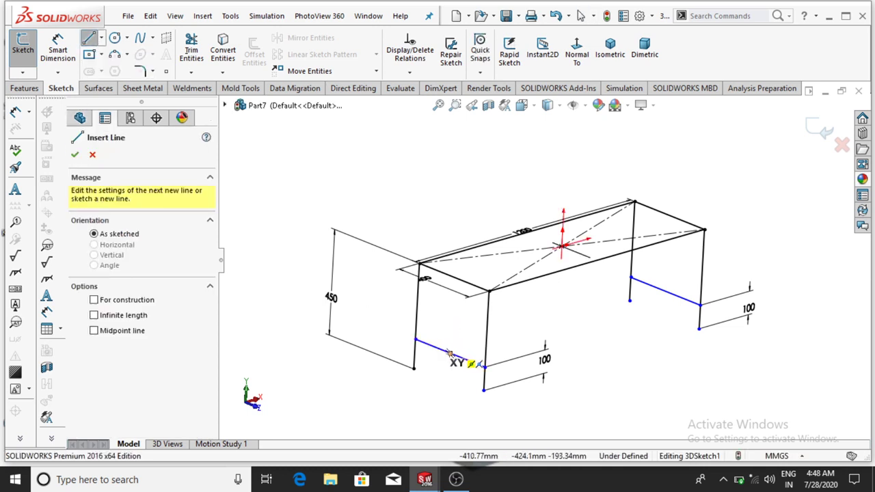
click(449, 354)
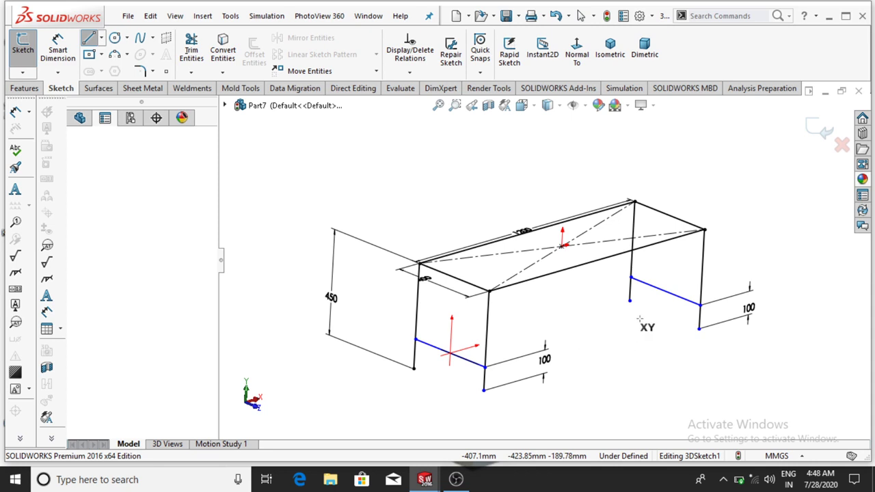
click(666, 292)
key(Escape)
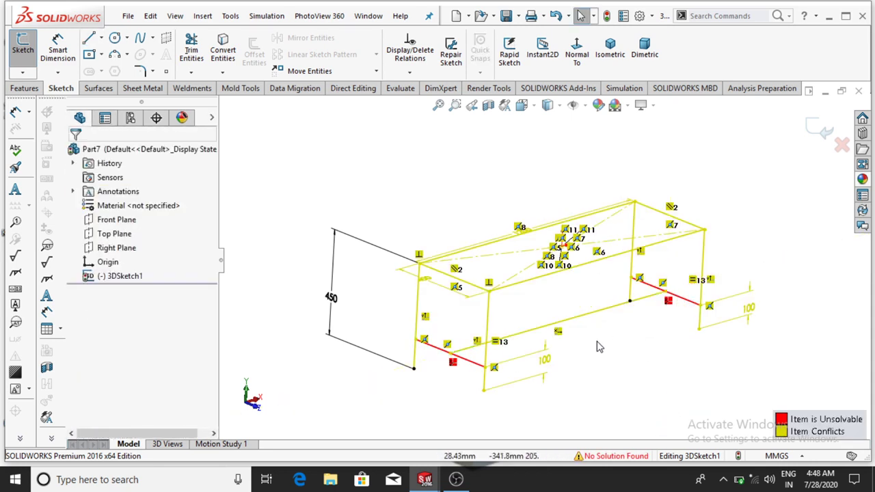
Delete the conflicting relation so the 3D sketch solves again.
click(558, 332)
key(Delete)
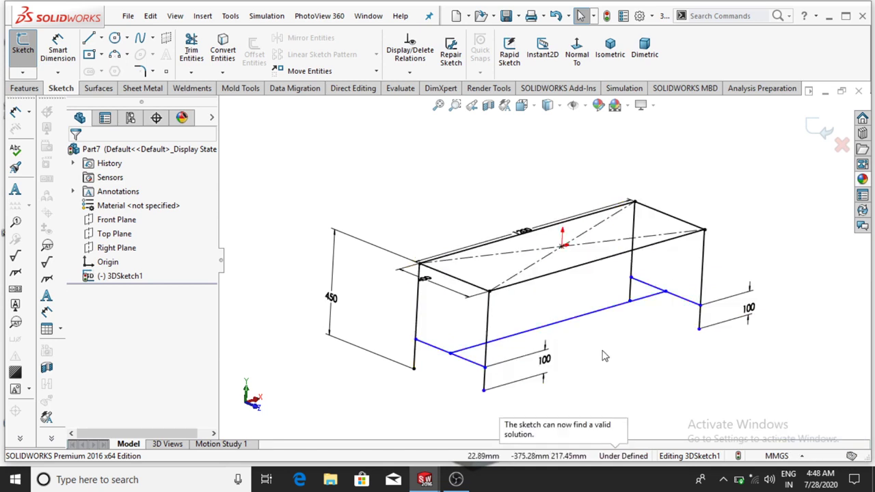
mouse_move(668, 404)
middle_down()
mouse_move(657, 400)
mouse_move(677, 407)
mouse_move(662, 401)
middle_up()
key(Escape)
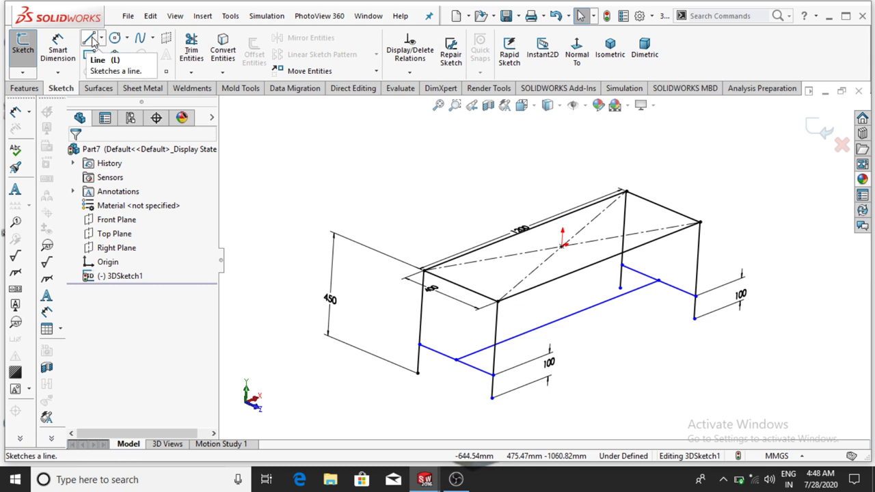
Begin a new line at the back-right leg, cancel it, and reorient to a near-front view.
click(89, 39)
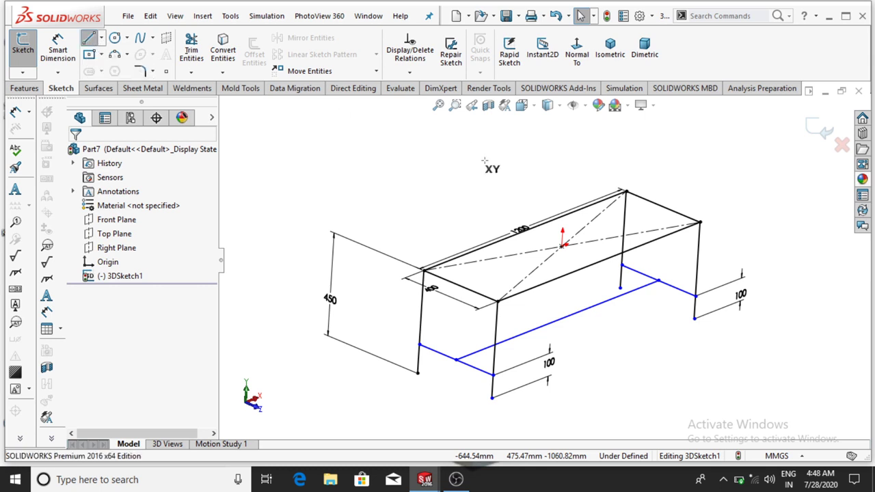
click(598, 261)
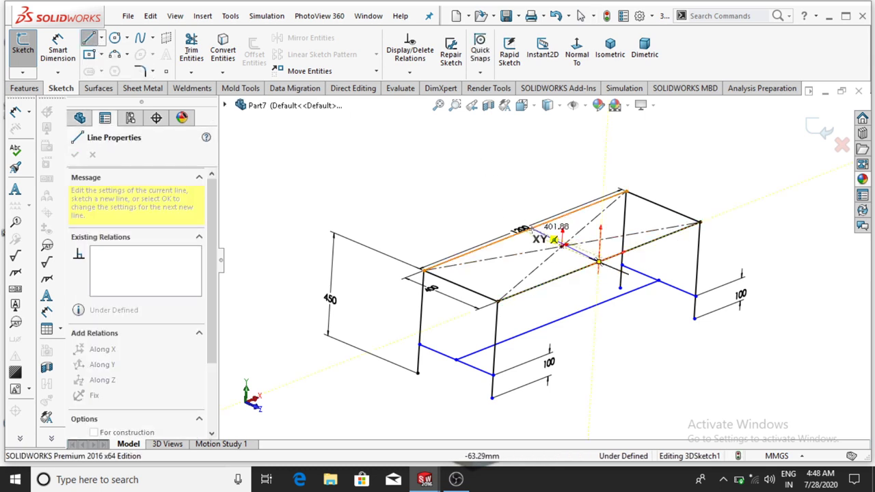
key(Escape)
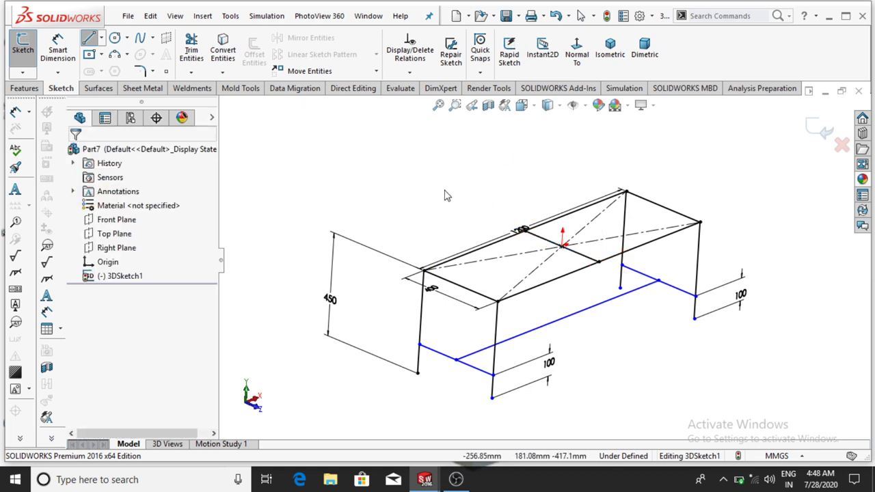
scroll(540, 267, up, 1)
mouse_move(620, 341)
middle_down()
mouse_move(626, 338)
mouse_move(615, 305)
mouse_move(638, 333)
mouse_move(629, 323)
mouse_move(612, 339)
middle_up()
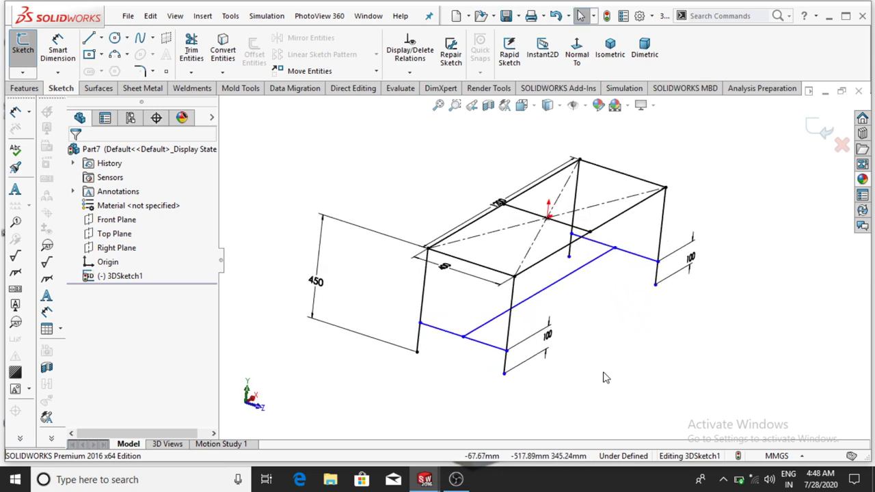
Exit 3DSketch1 with its top frame, legs and rails, and reorient to a longer, lower view.
click(815, 129)
click(764, 321)
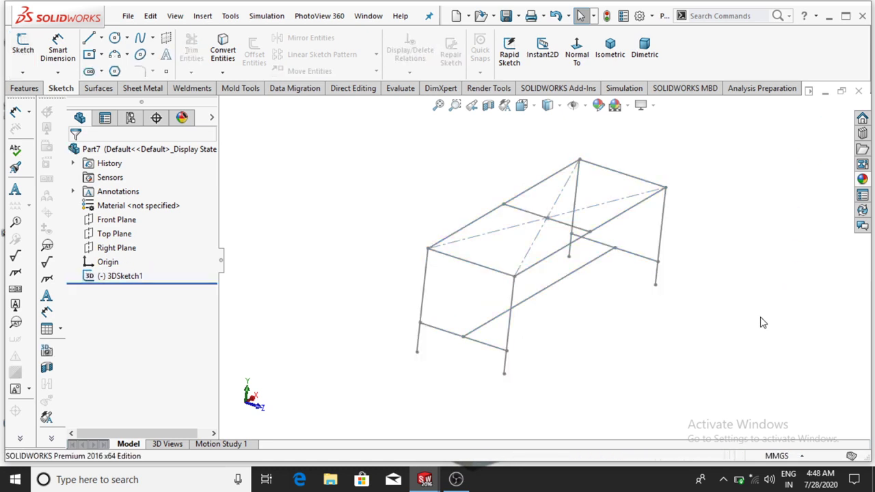
mouse_move(722, 352)
middle_down()
mouse_move(688, 330)
mouse_move(690, 340)
middle_up()
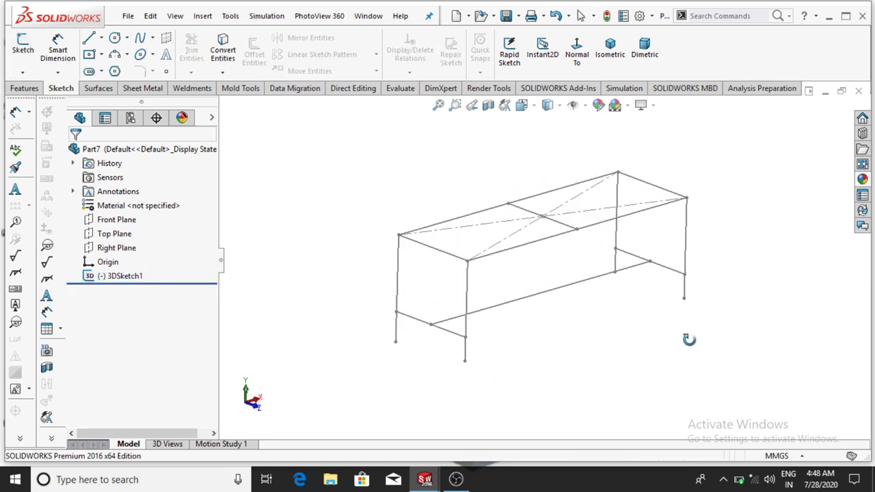
key(Escape)
scroll(560, 177, down, 2)
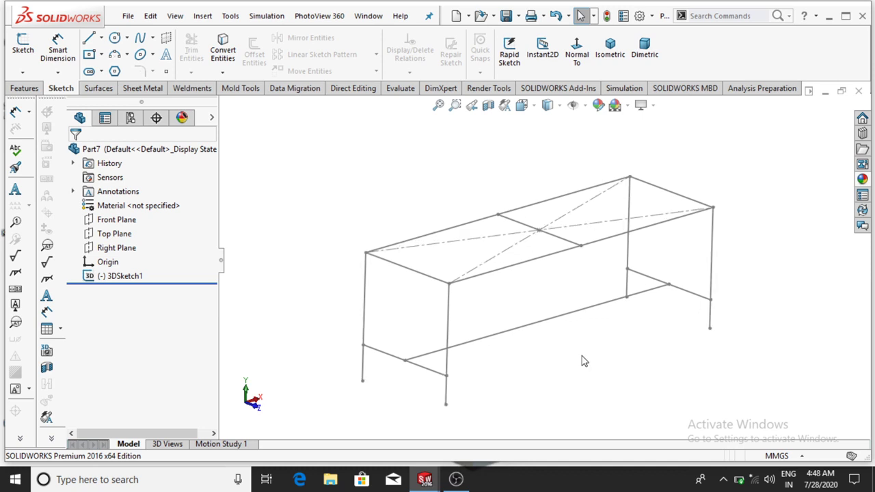
click(23, 88)
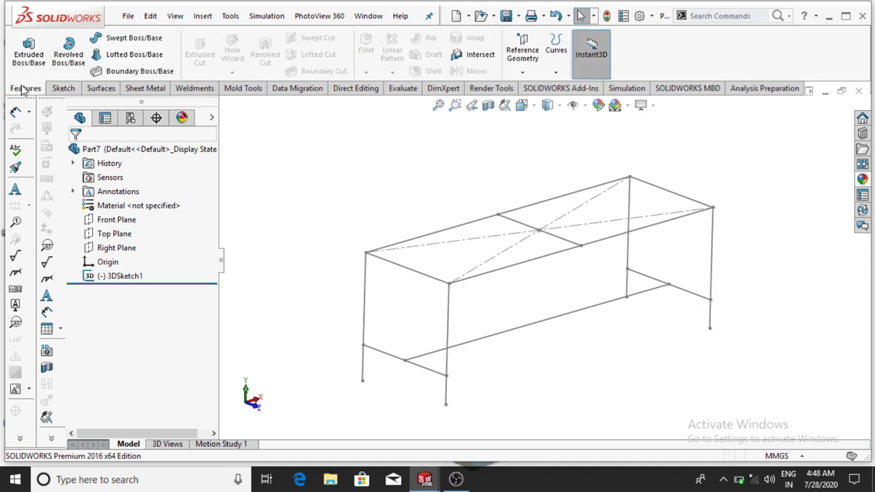
Start an iso square tube 30 x 30 x 2.6 structural member along the long back top edge.
click(193, 88)
click(101, 62)
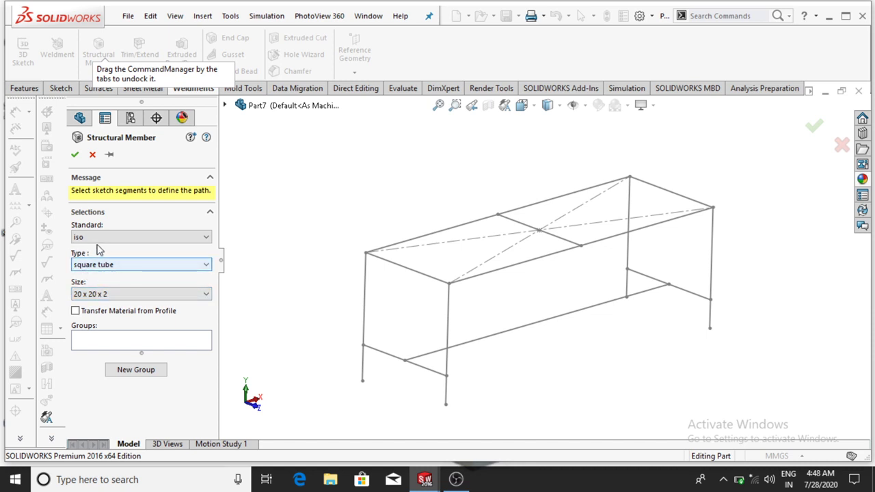
click(83, 298)
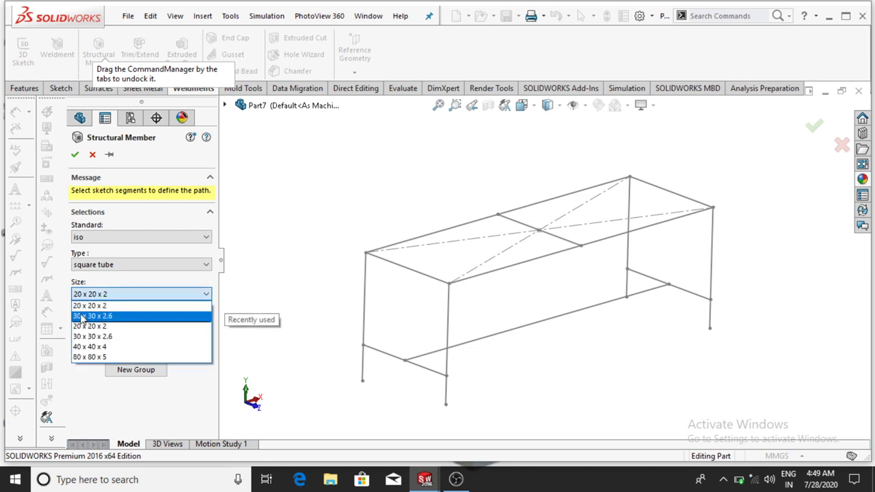
click(83, 316)
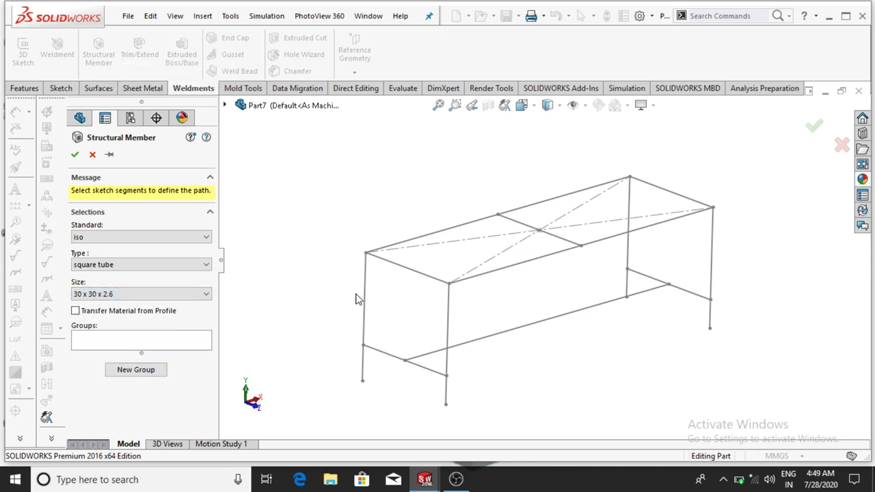
click(412, 241)
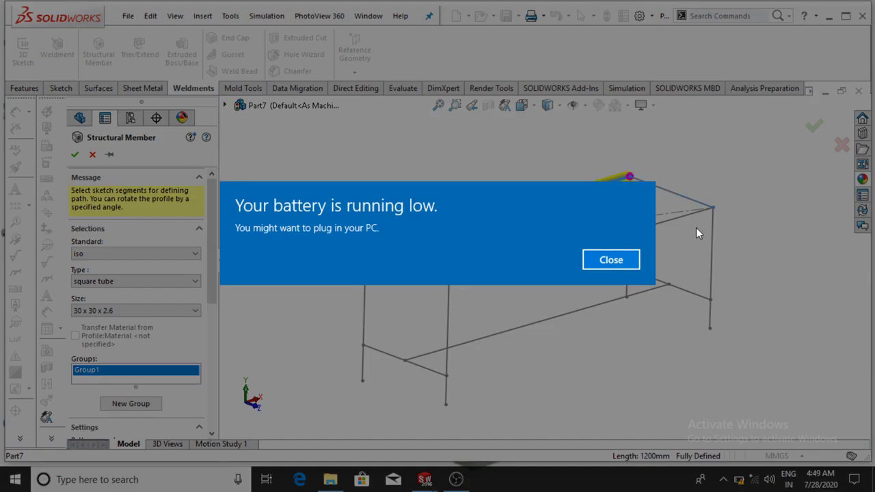
Add the remaining top-rectangle edges to the first member group.
click(611, 260)
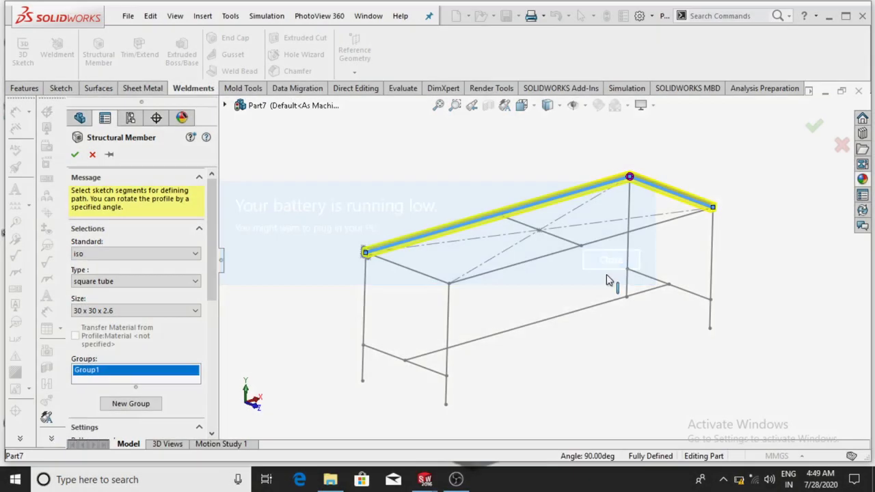
click(643, 236)
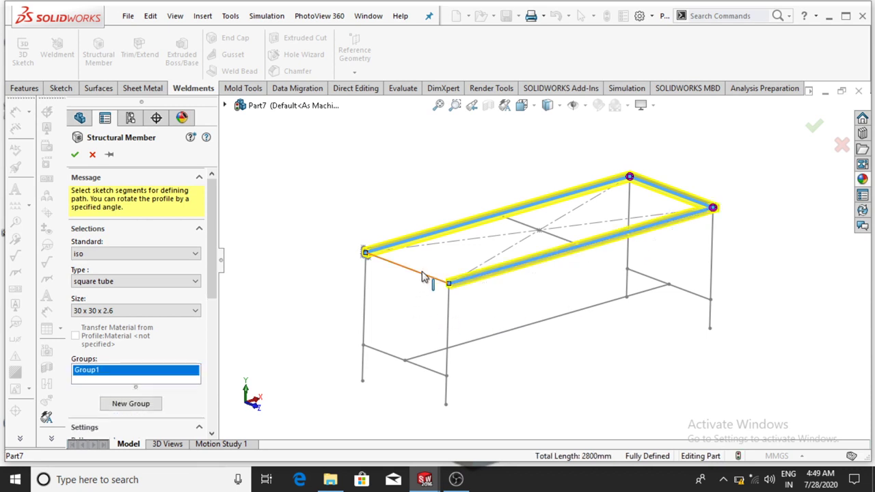
click(422, 278)
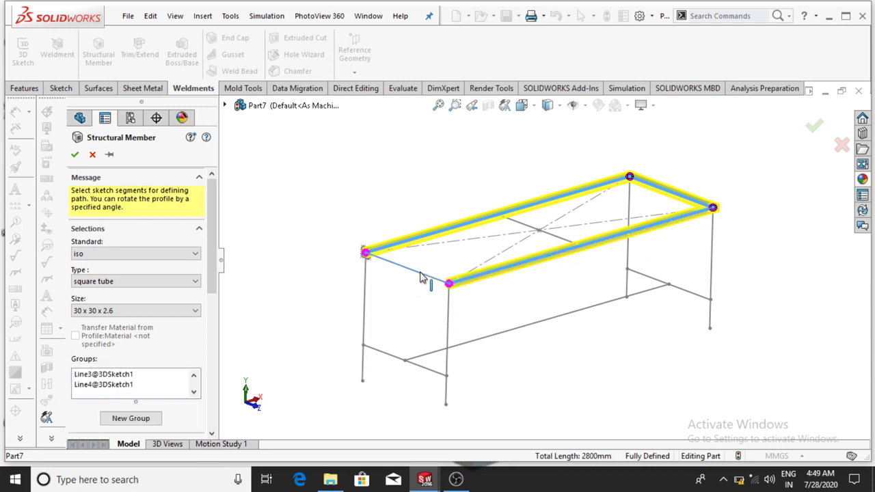
Put the front-left, front-right and back-right legs in a second group.
click(133, 407)
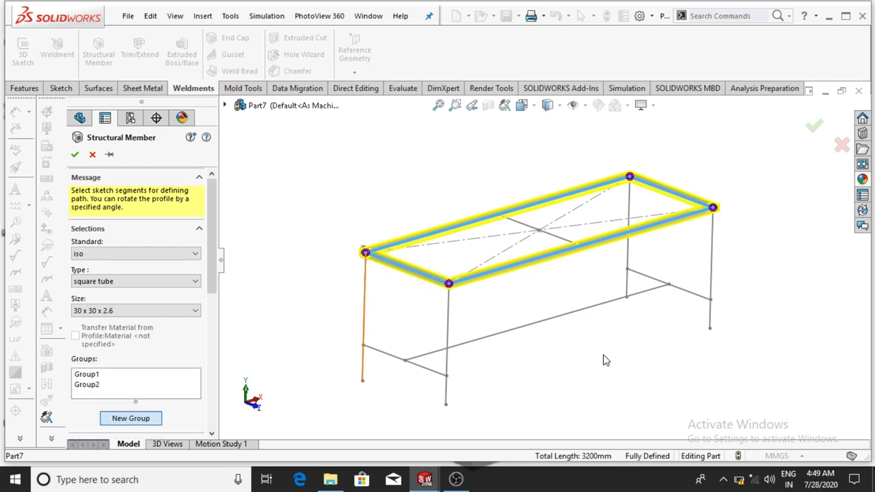
click(364, 301)
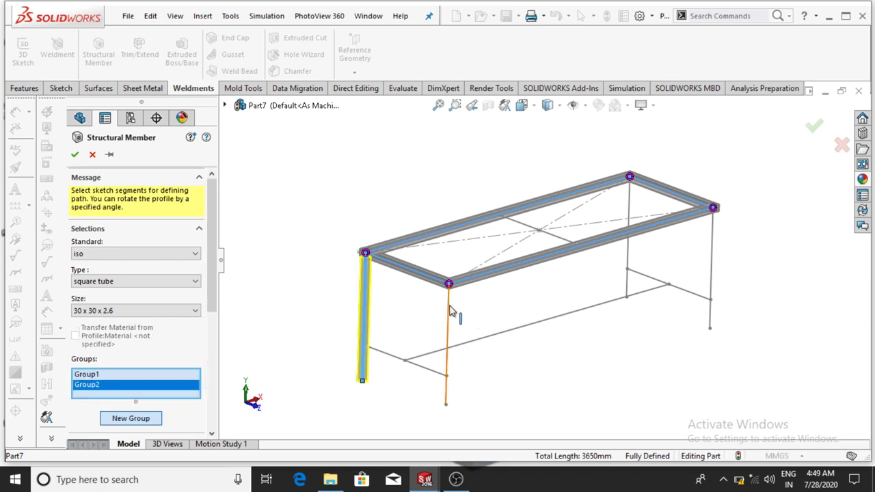
click(712, 282)
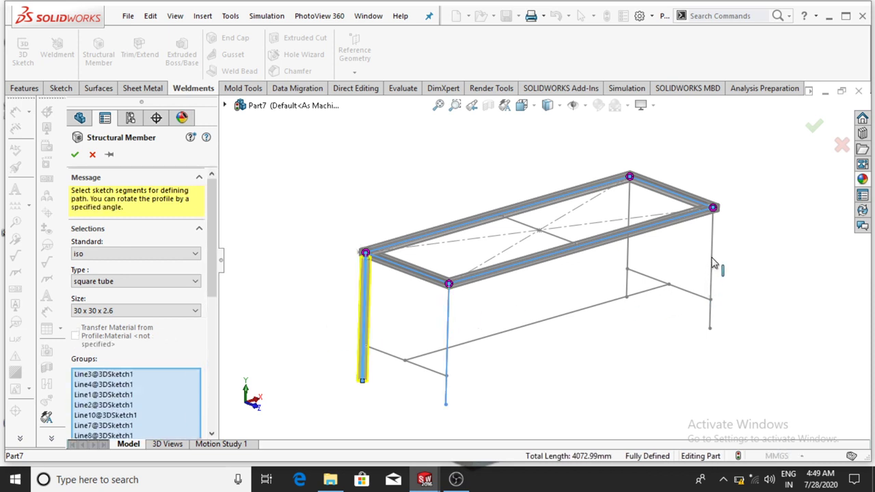
click(713, 265)
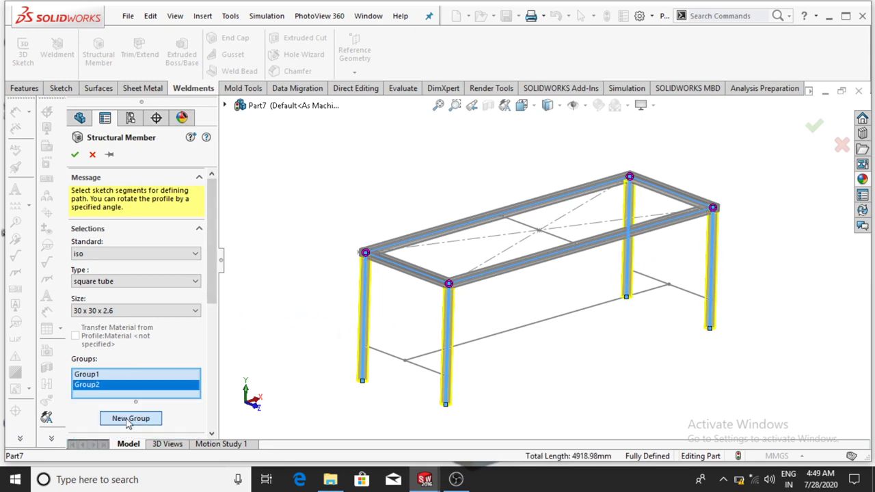
Group the lower side rails and long lower rail, then build the 30 x 30 x 2.6 tubes.
click(130, 419)
click(423, 369)
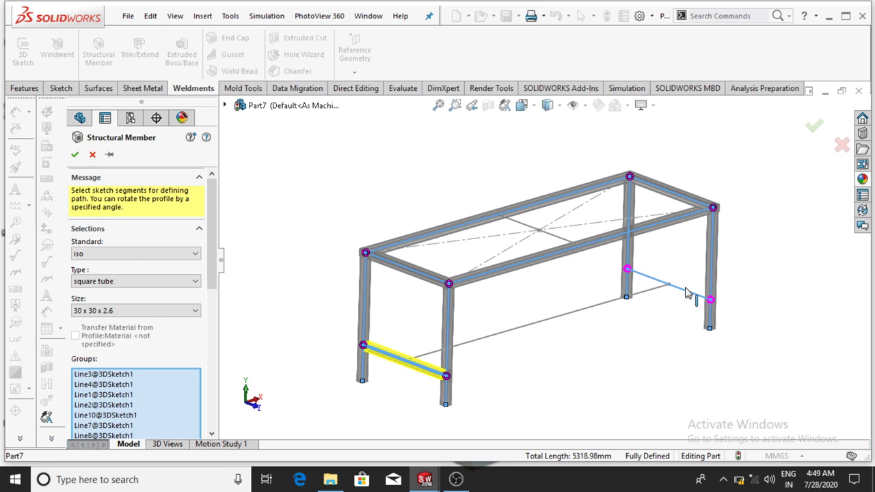
click(687, 293)
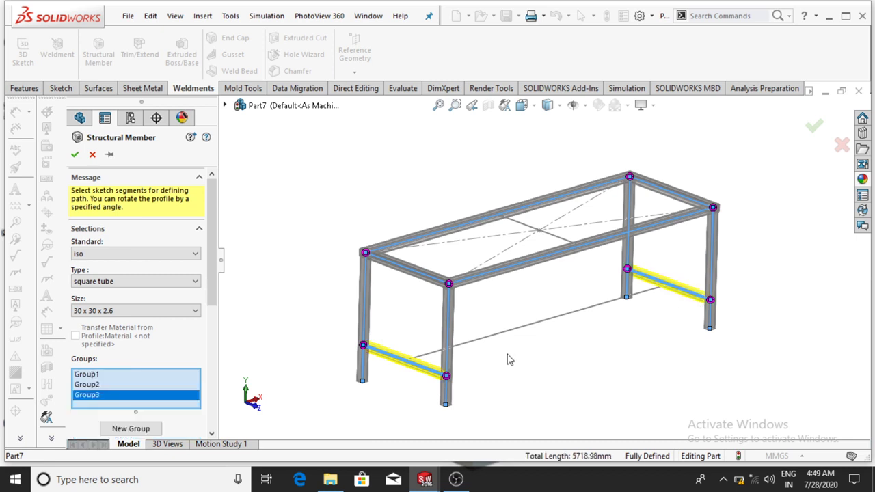
click(121, 429)
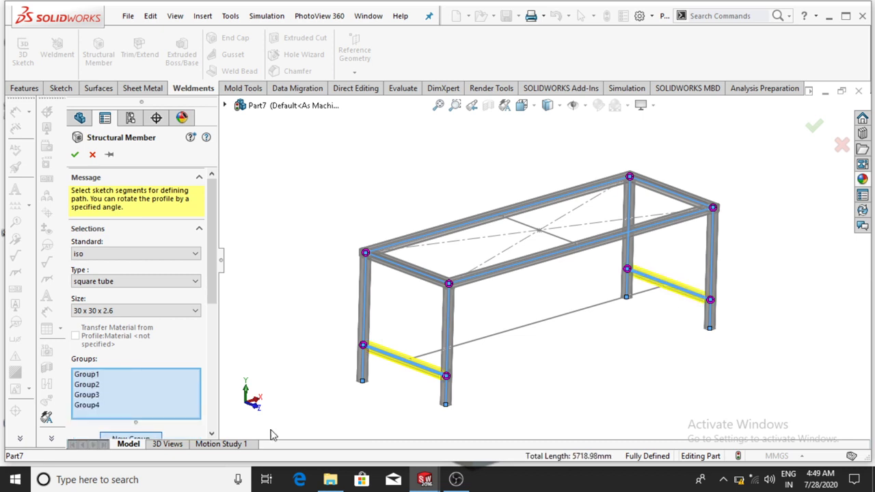
click(533, 328)
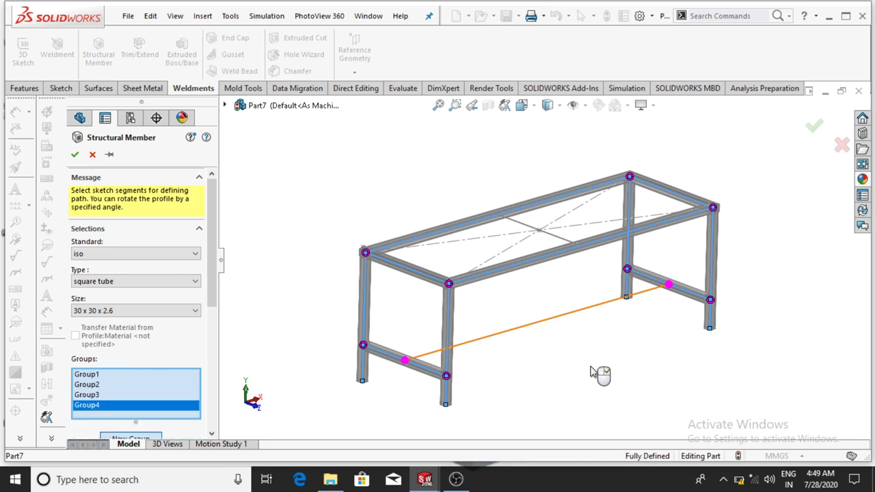
click(75, 156)
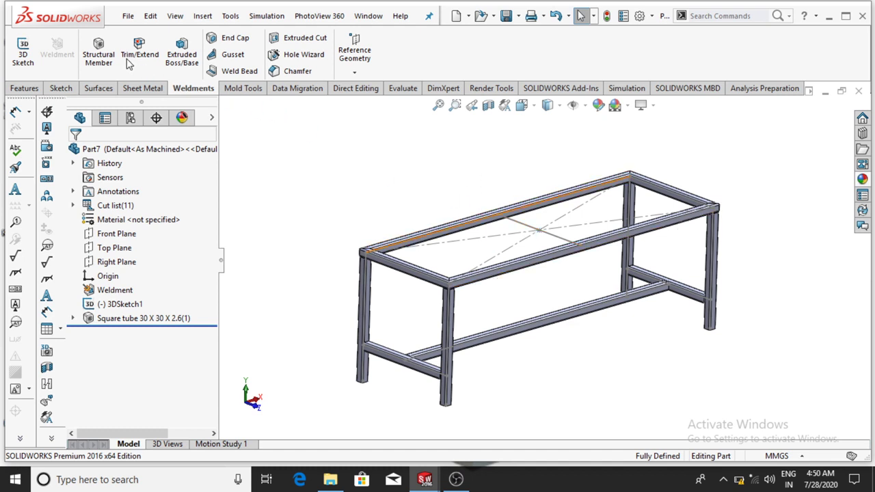
Set up a 20 x 20 x 2 square tube member along the middle top cross line.
click(103, 56)
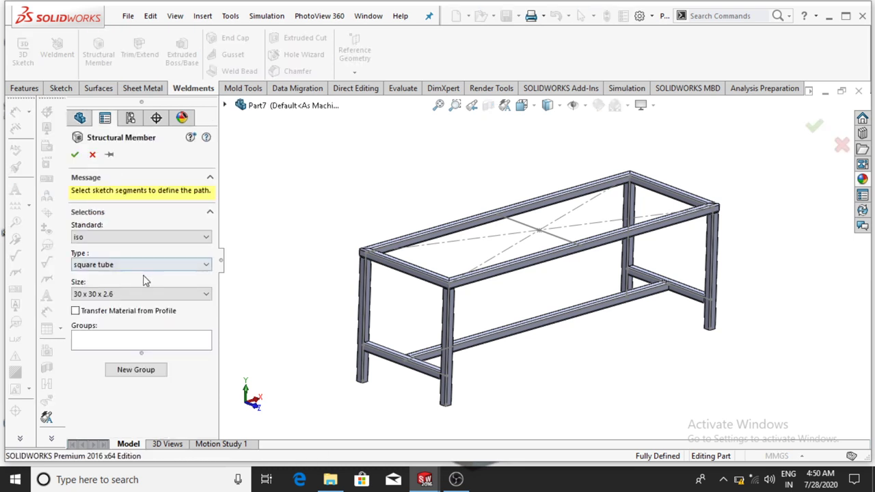
click(93, 294)
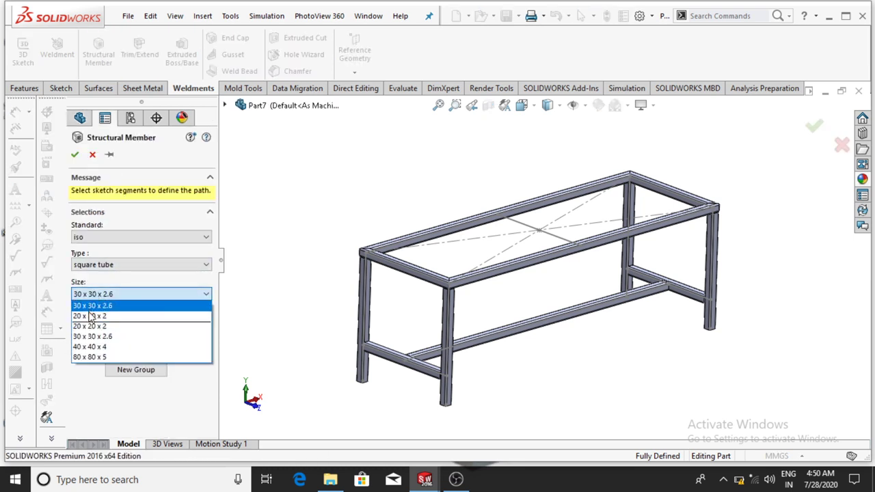
click(89, 316)
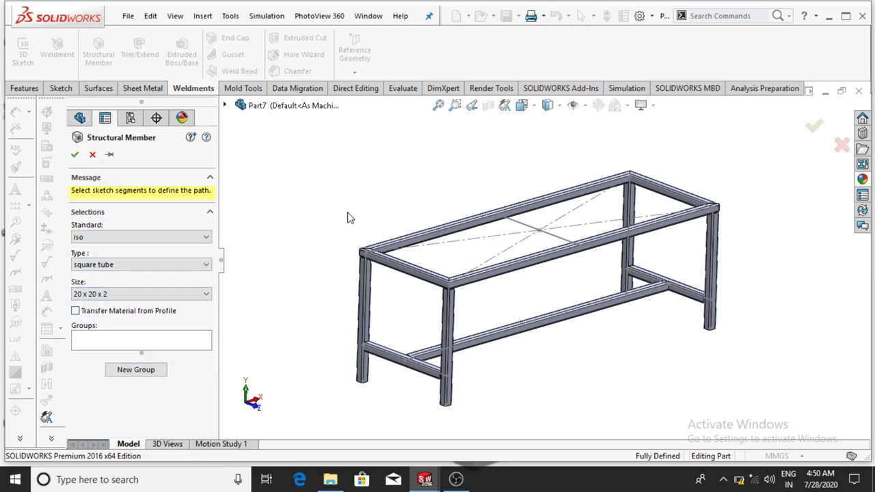
click(528, 228)
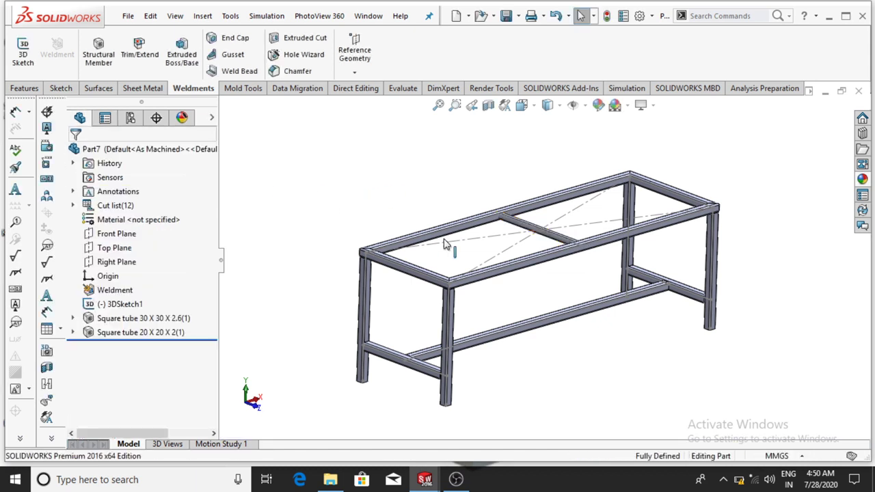
Hide all sketches via View > Hide / Show > Sketches, leaving only the tube frame.
click(172, 21)
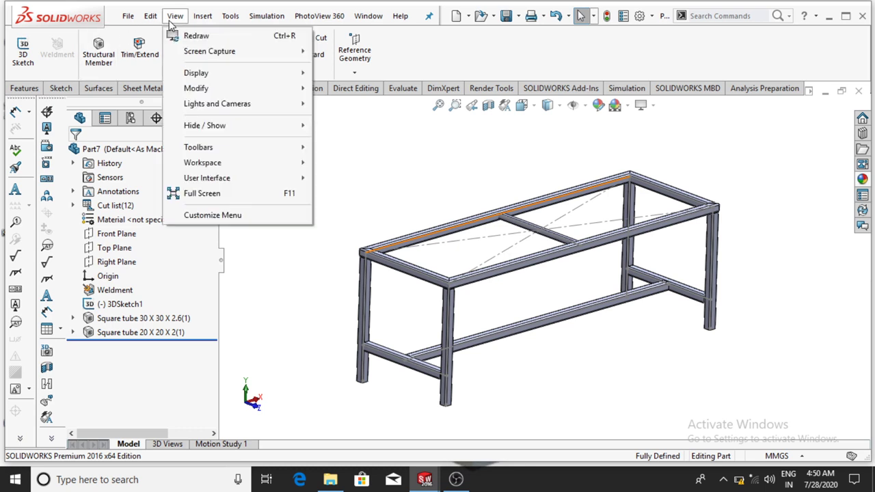
mouse_move(192, 129)
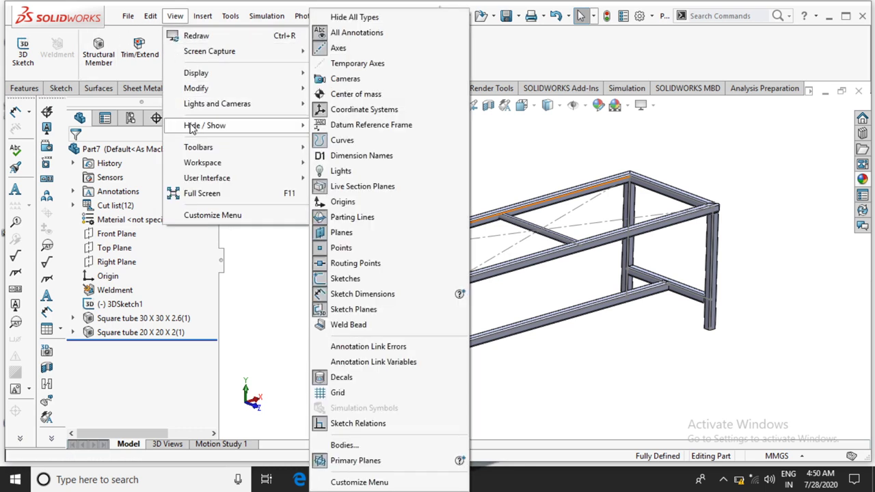
click(354, 280)
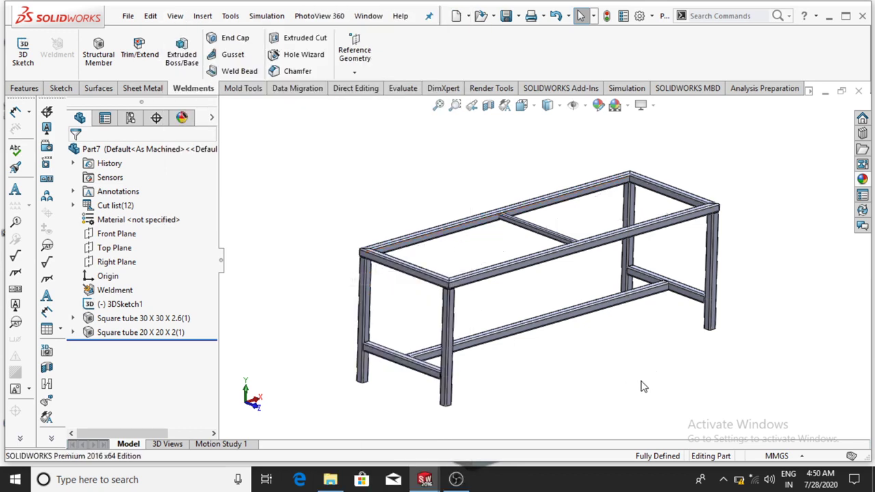
middle_drag(633, 371, 629, 335)
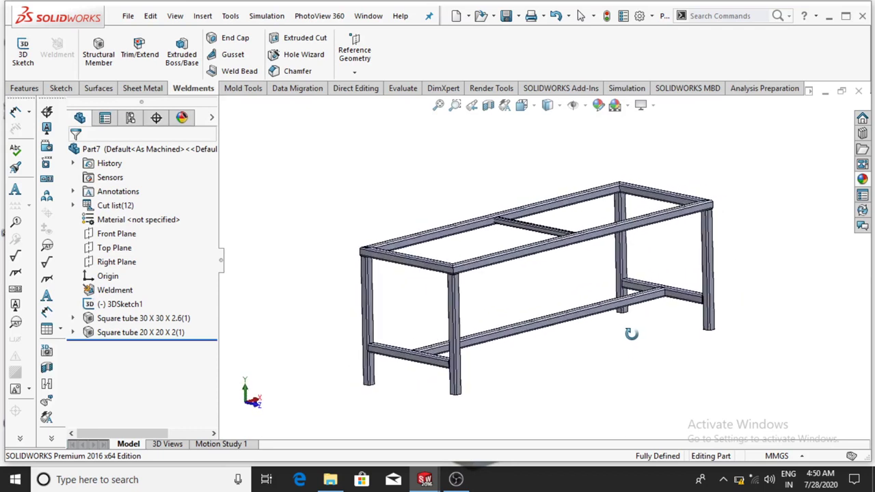
scroll(326, 238, down, 3)
scroll(651, 342, down, 3)
scroll(618, 332, up, 3)
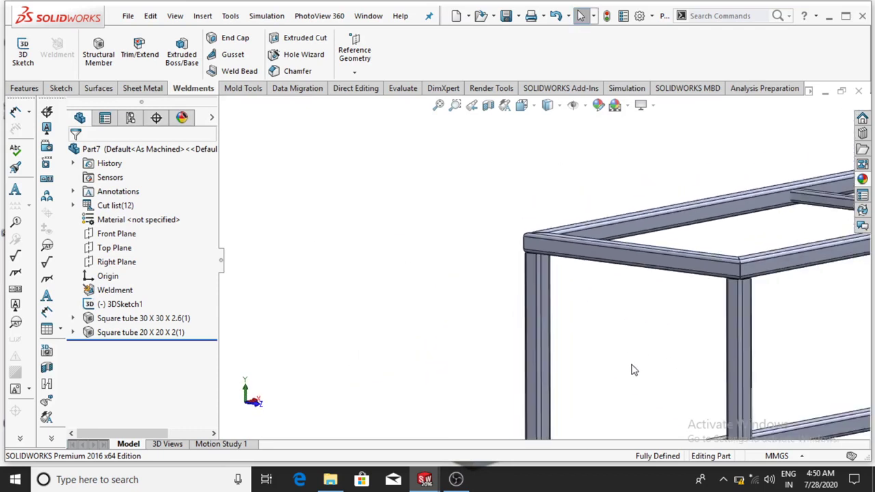
middle_drag(586, 415, 731, 289)
scroll(698, 370, up, 3)
middle_drag(679, 306, 672, 320)
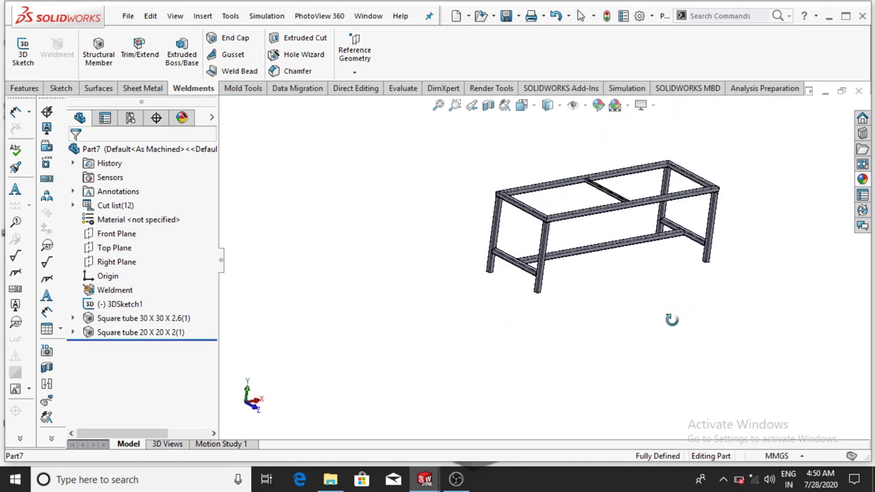
scroll(572, 195, down, 5)
scroll(483, 281, up, 2)
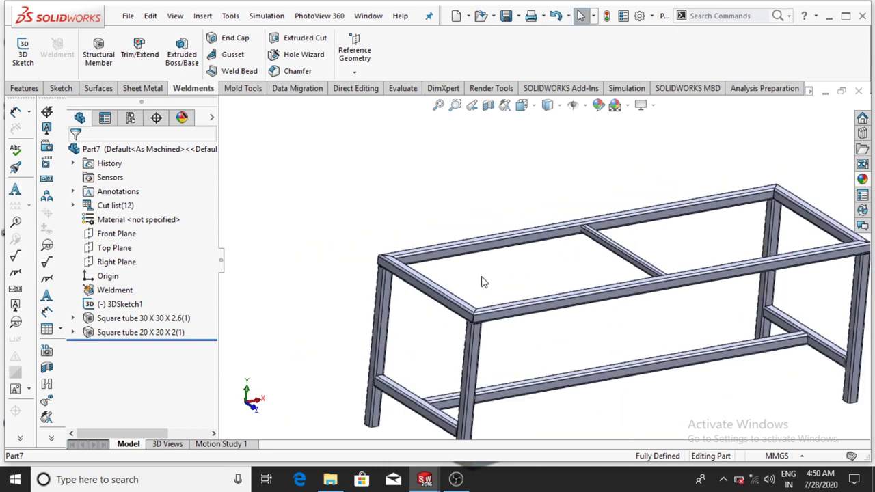
scroll(481, 283, down, 3)
middle_drag(482, 281, 442, 253)
scroll(486, 276, down, 2)
middle_drag(436, 280, 582, 240)
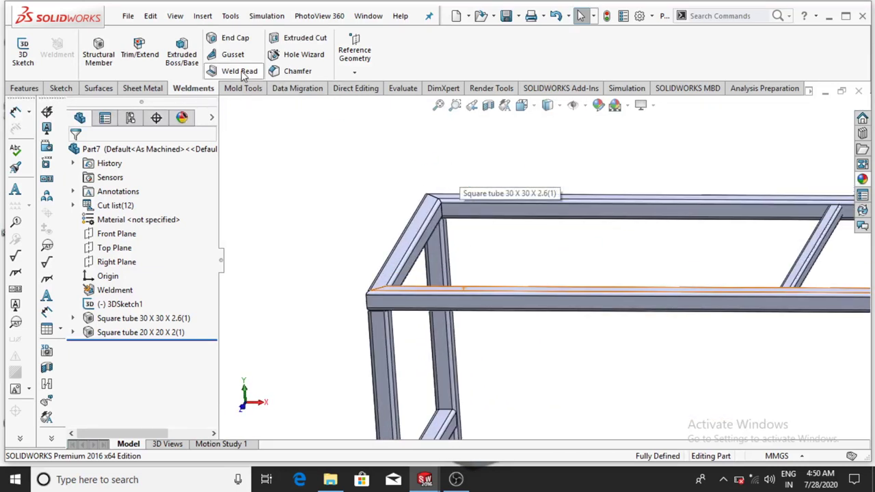
Start a gusset using the two meeting top-rail faces at one corner as supports.
click(225, 59)
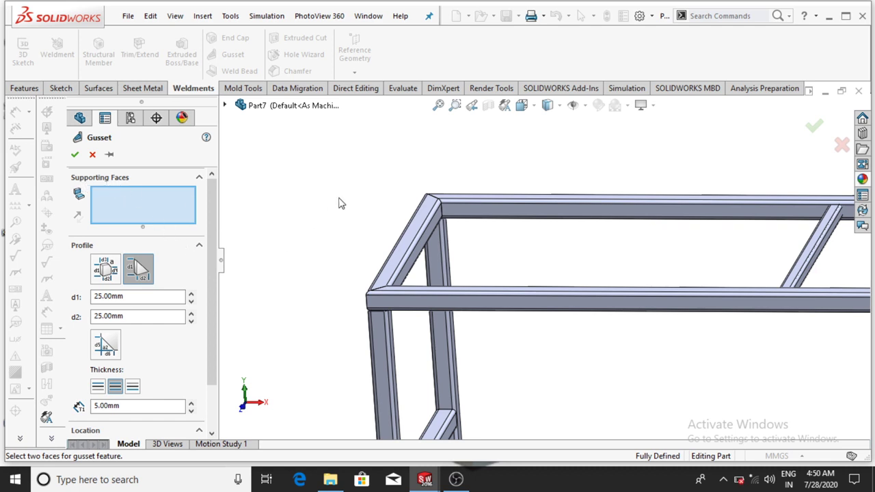
click(463, 217)
middle_drag(464, 216, 437, 236)
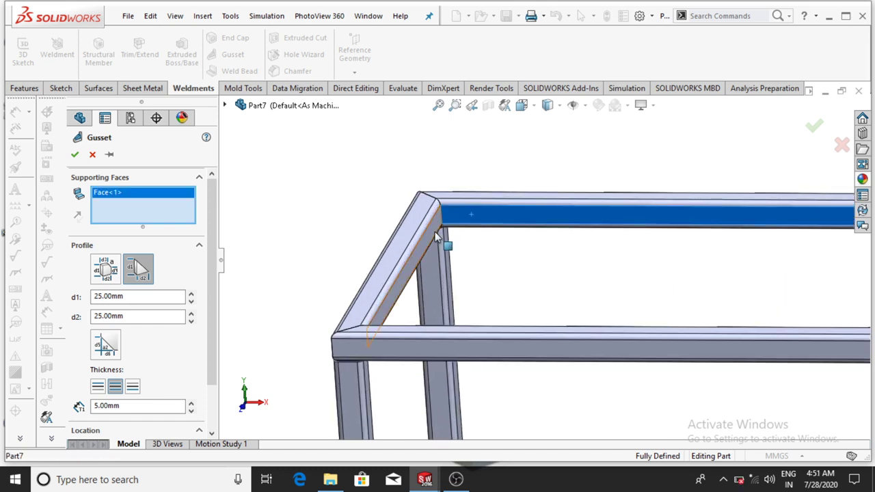
click(437, 236)
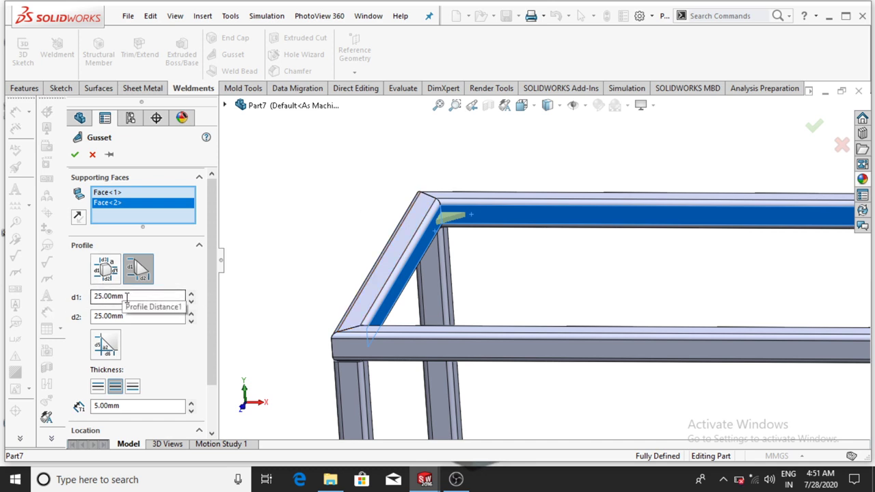
Set gusset d1 and d2 to 80 mm and thickness to 10 mm, then create Gusset1.
drag(127, 296, 96, 308)
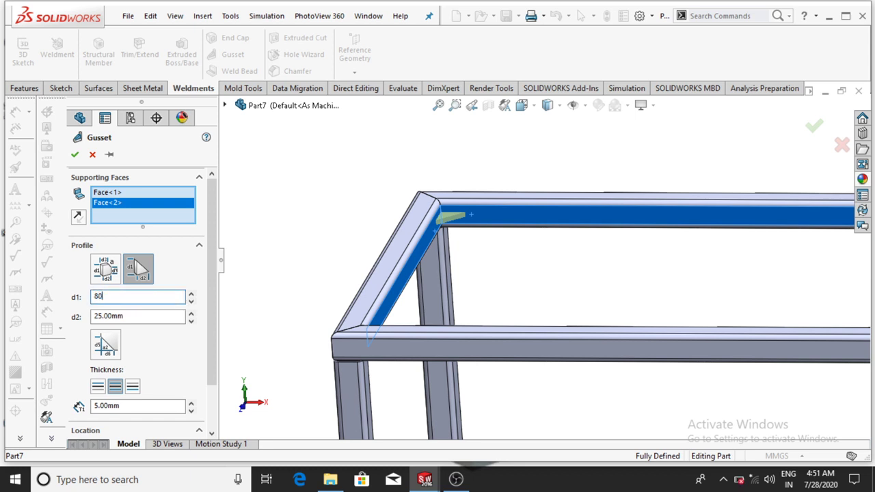
text(80)
key(Return)
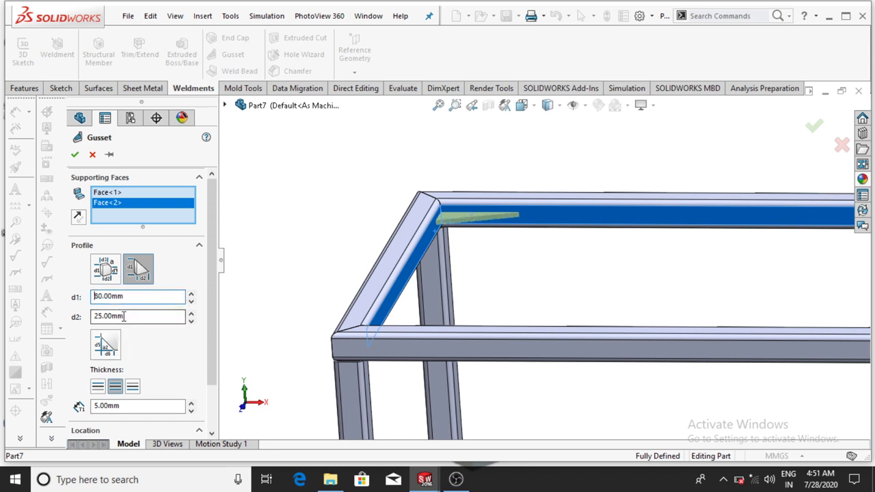
drag(127, 318, 102, 321)
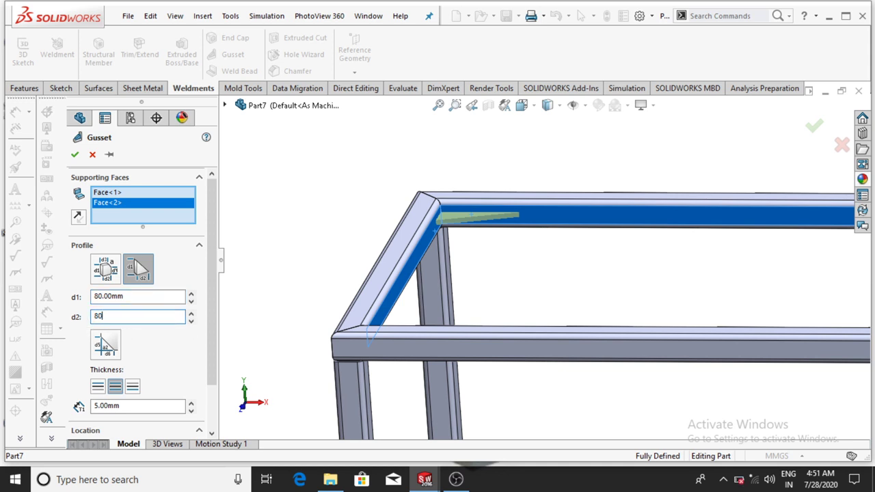
text(80)
key(Return)
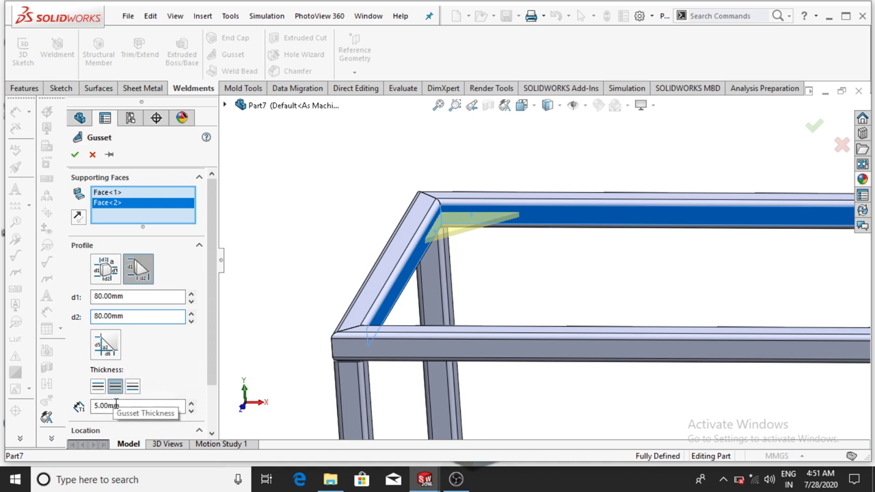
drag(129, 405, 98, 406)
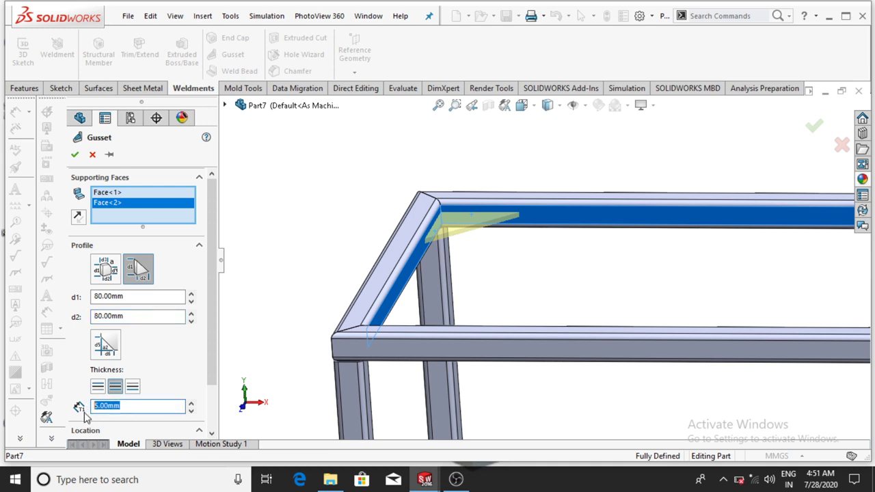
key(BackSpace)
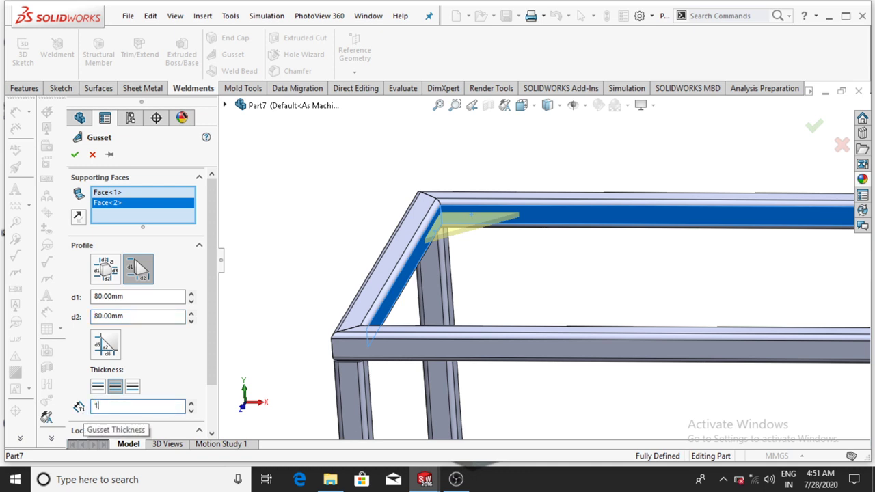
key(BackSpace)
text(1)
key(Return)
middle_drag(240, 346, 80, 214)
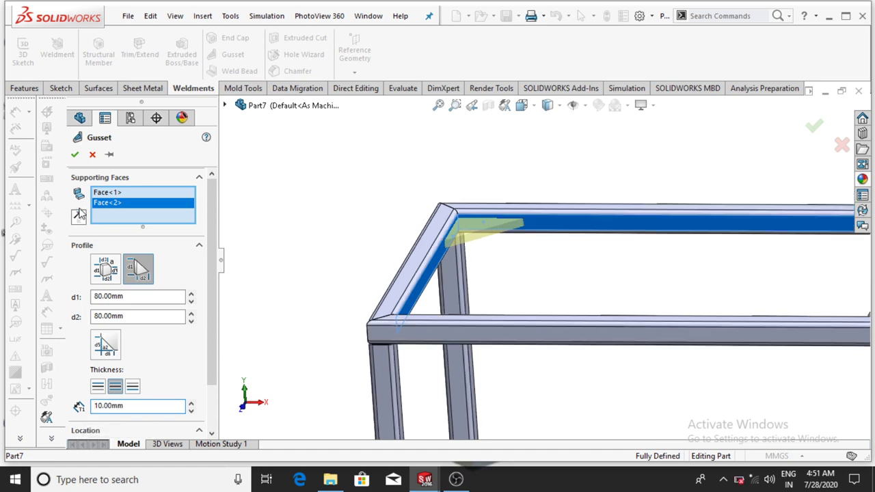
click(76, 156)
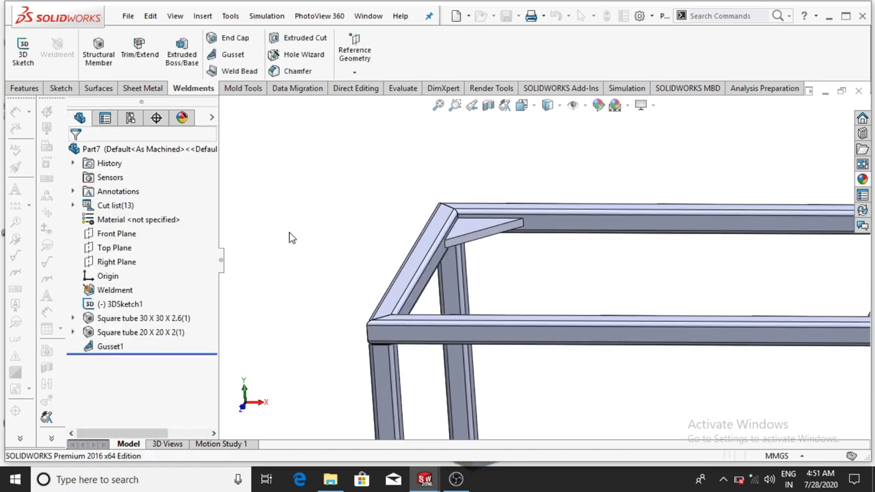
Add Gusset2 between the right and left beams' inner faces at the next corner.
scroll(311, 252, up, 5)
middle_drag(344, 299, 391, 291)
scroll(634, 254, down, 5)
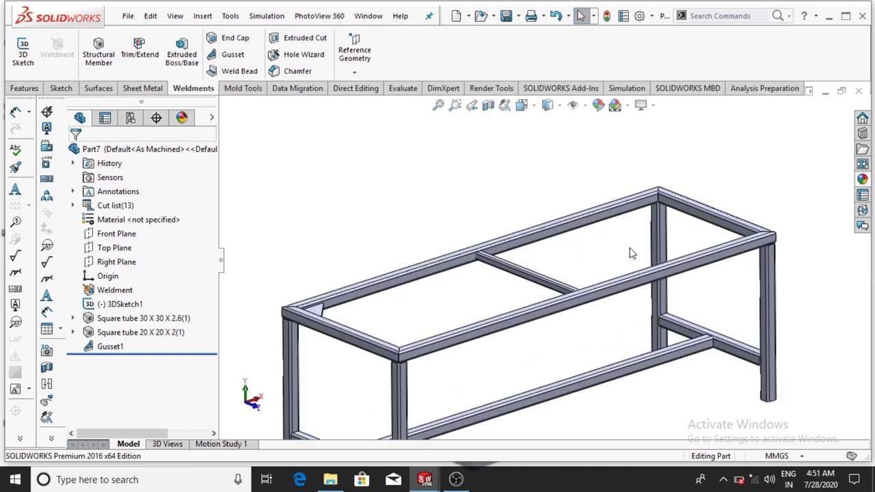
scroll(598, 230, up, 2)
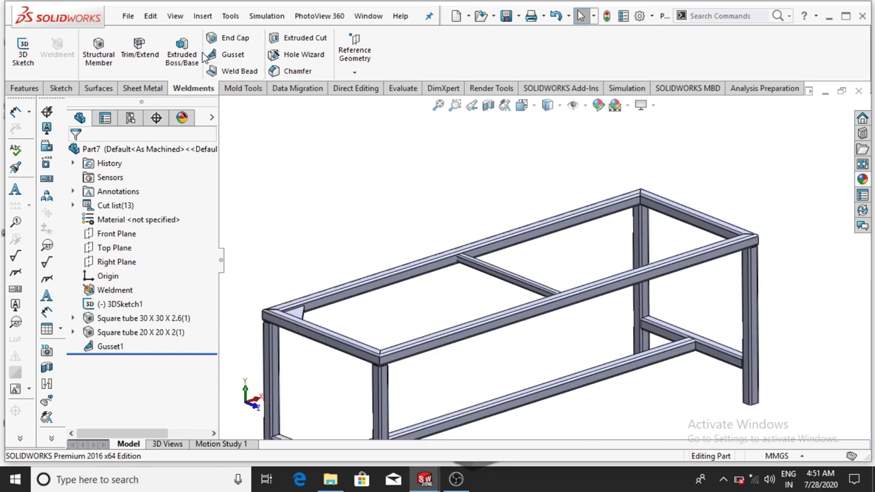
click(236, 53)
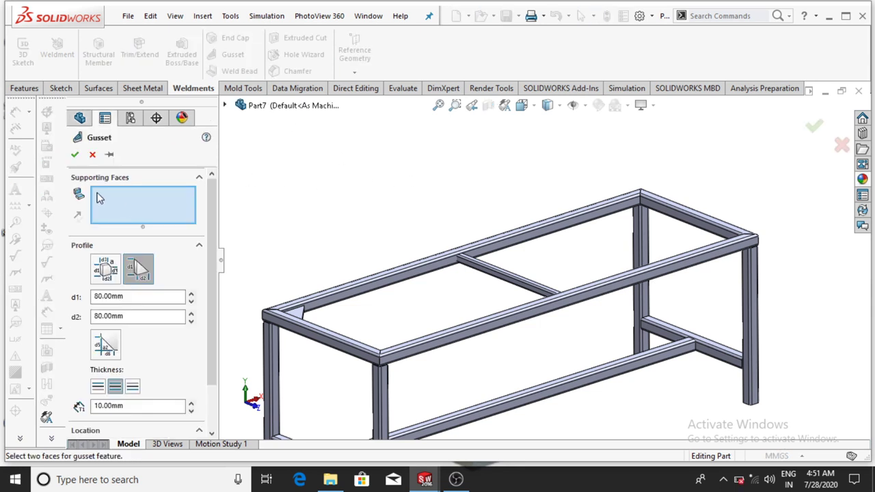
scroll(651, 215, down, 3)
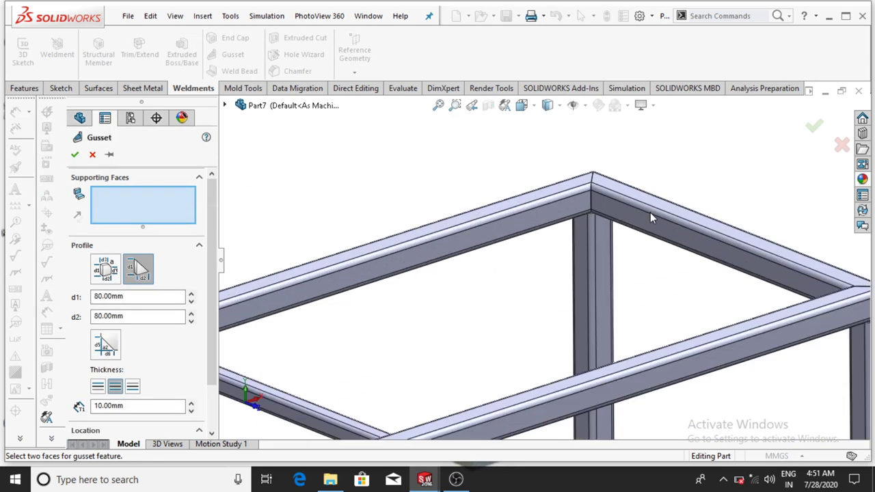
click(627, 214)
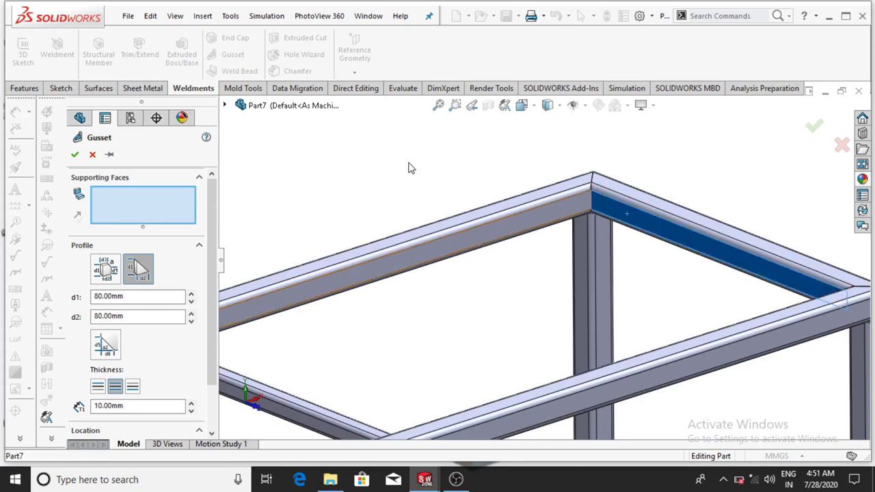
click(411, 251)
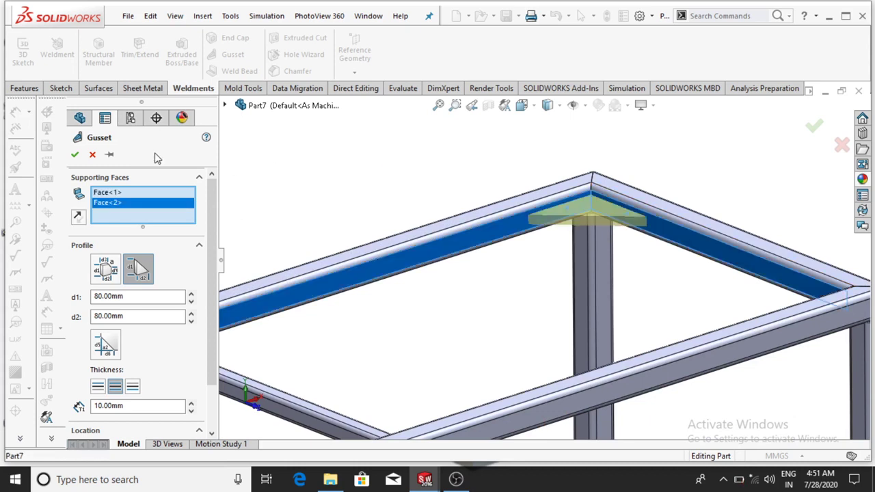
click(76, 154)
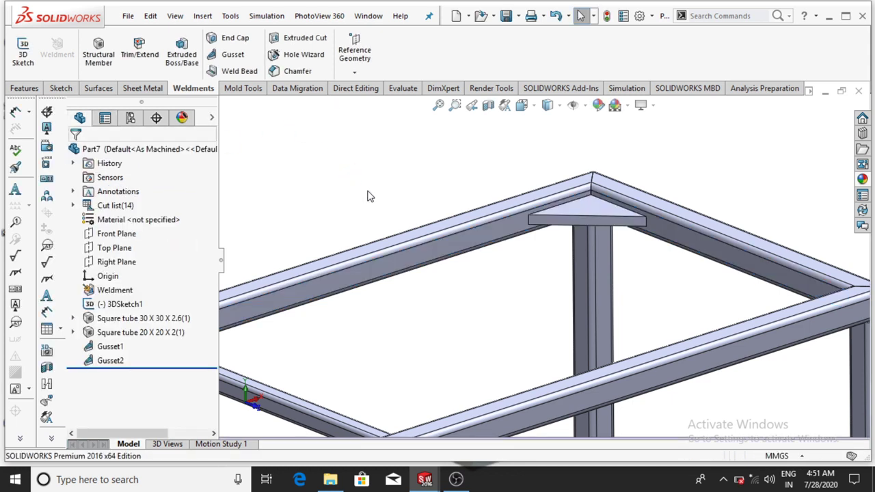
Add Gusset3 between the top and left rail faces at another corner.
scroll(369, 195, up, 5)
middle_drag(373, 195, 391, 279)
scroll(375, 157, down, 5)
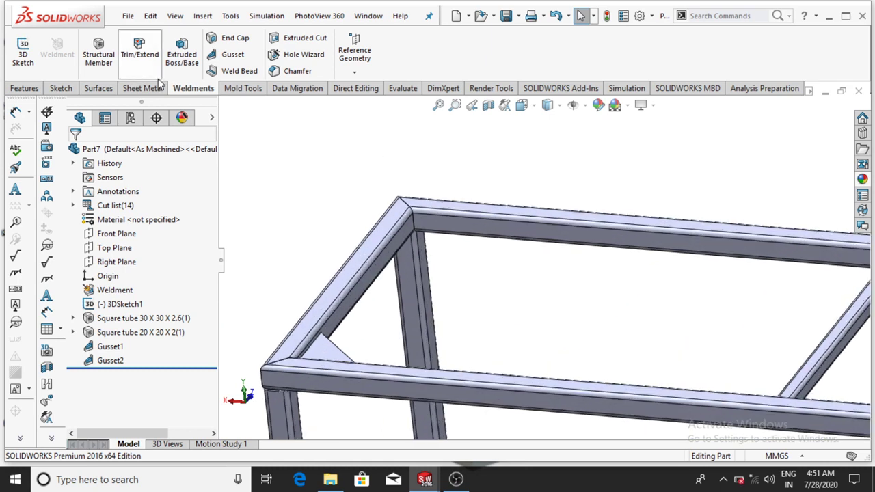
click(229, 55)
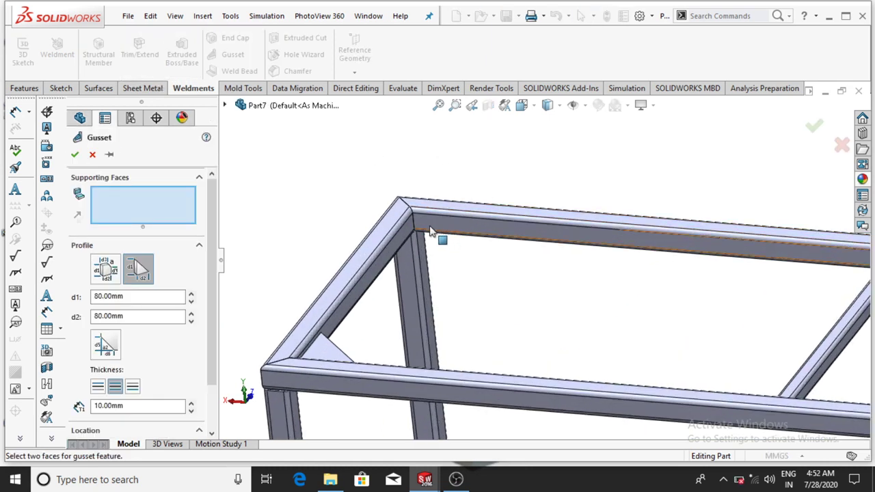
click(425, 234)
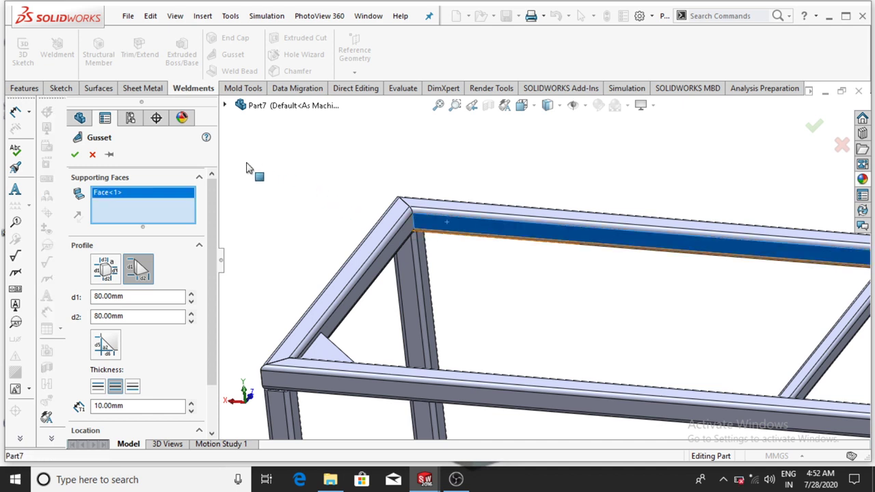
click(317, 181)
click(75, 155)
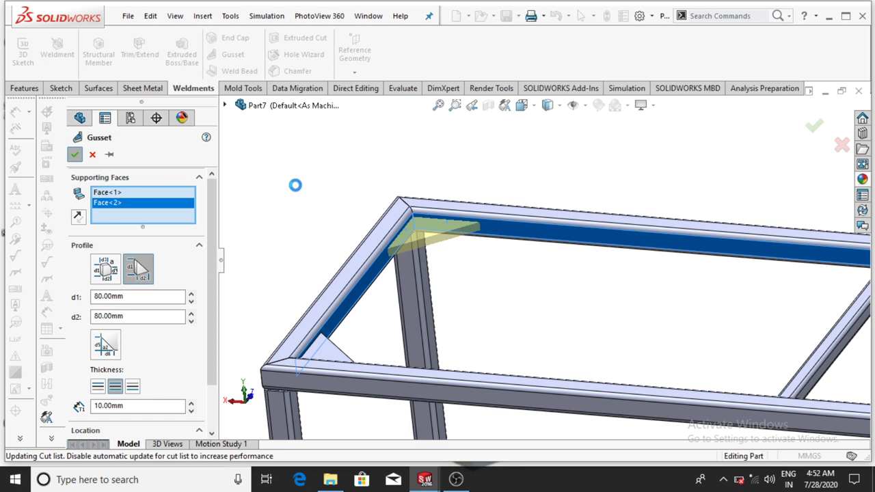
Add Gusset4 on the right beam face at the last top corner.
scroll(321, 223, up, 3)
middle_drag(379, 274, 553, 235)
scroll(645, 189, down, 4)
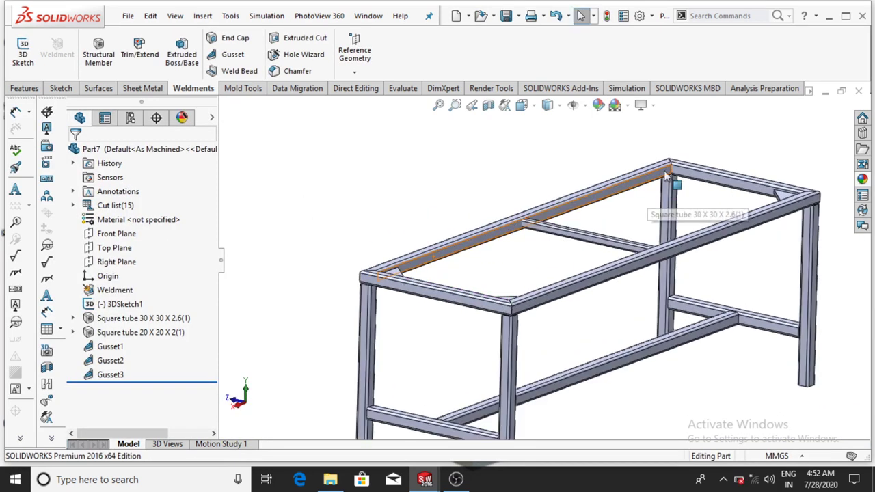
click(230, 55)
scroll(698, 179, down, 2)
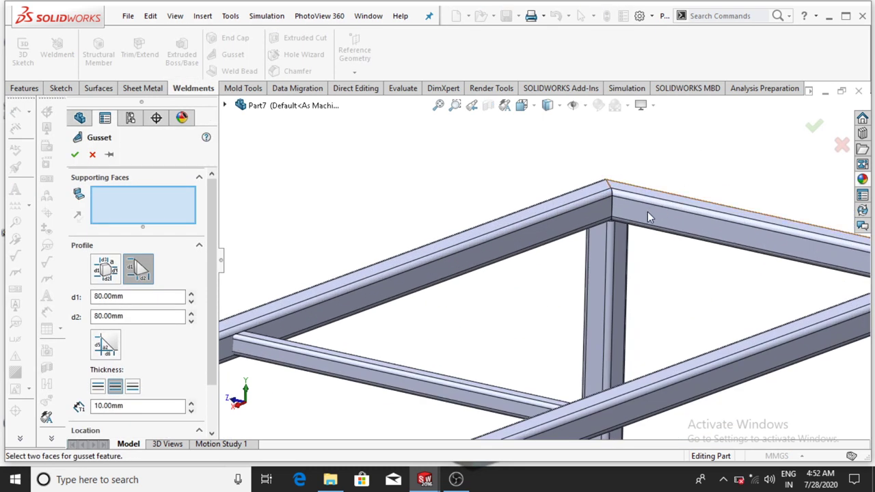
click(576, 218)
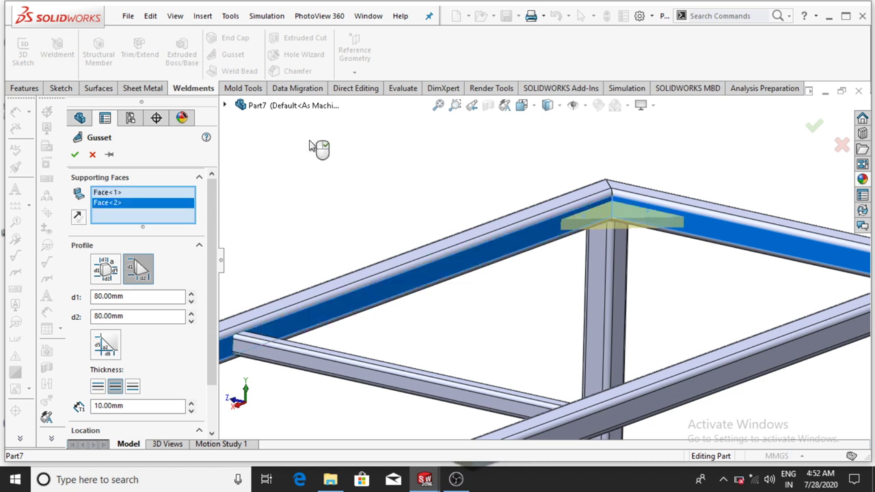
click(75, 156)
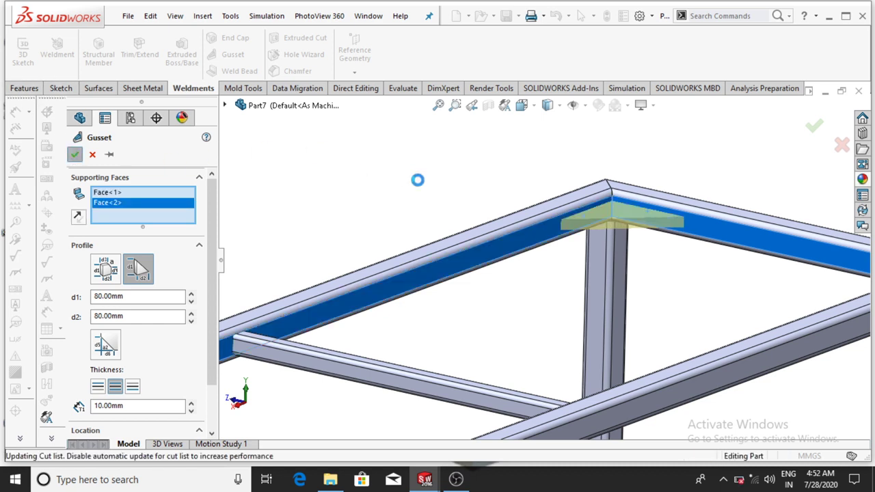
scroll(421, 186, up, 6)
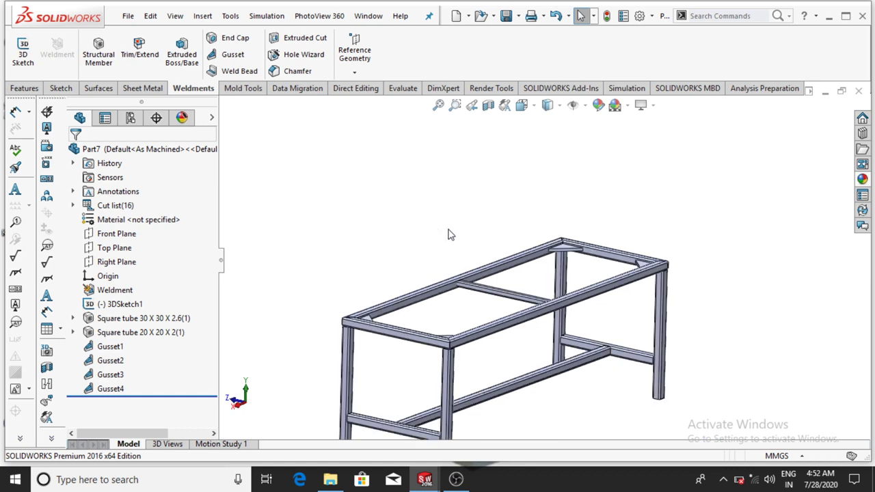
Start a sketch on the top-left Gusset1 face and view it normal to.
middle_drag(424, 244, 513, 239)
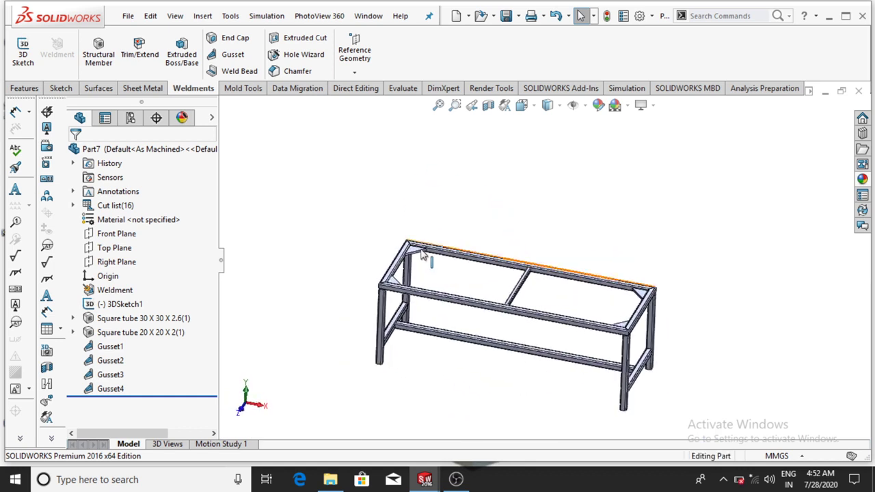
scroll(469, 248, down, 5)
click(482, 239)
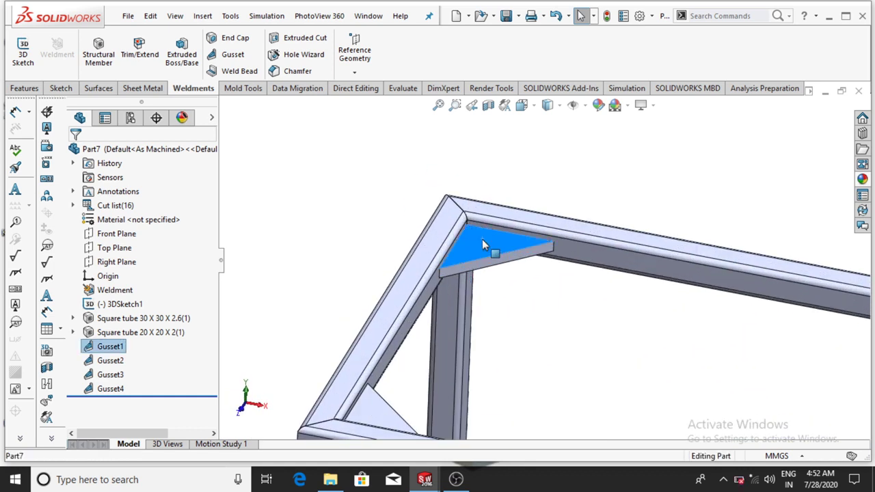
right_click(483, 240)
click(507, 75)
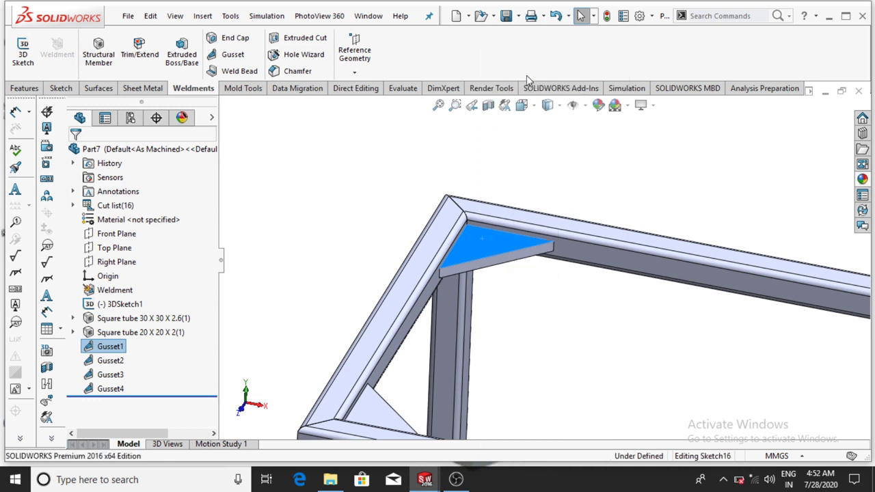
click(578, 55)
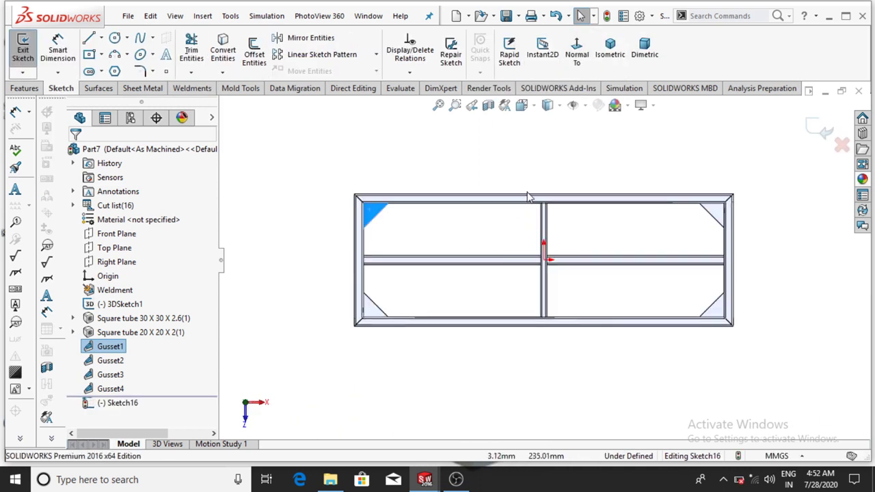
scroll(383, 219, down, 4)
scroll(342, 200, down, 2)
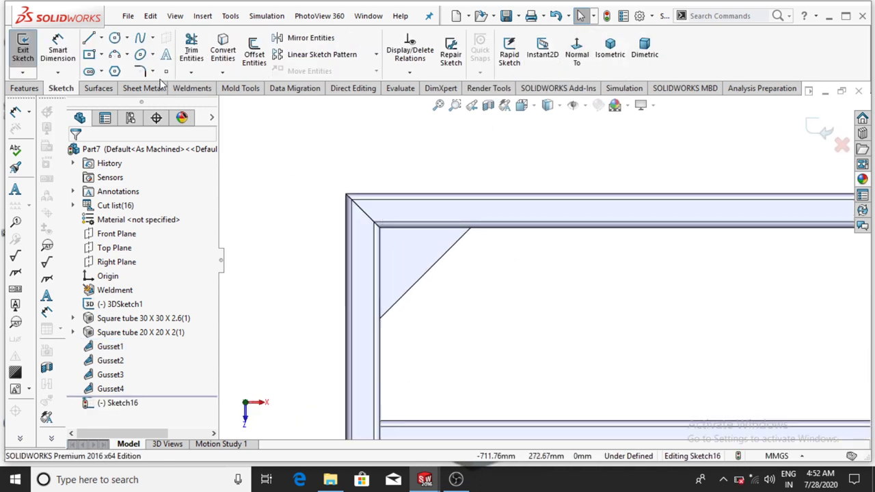
Draw a circle on the gusset and dimension its diameter to 20 mm.
click(114, 40)
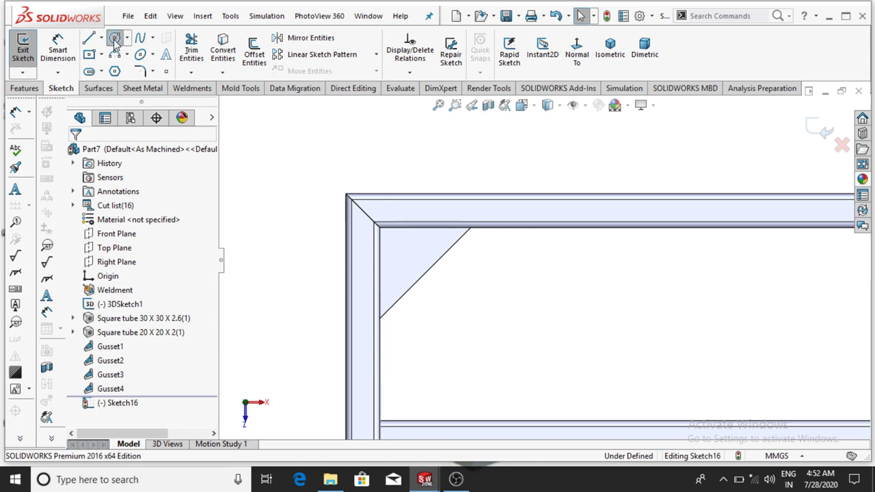
click(405, 260)
click(416, 247)
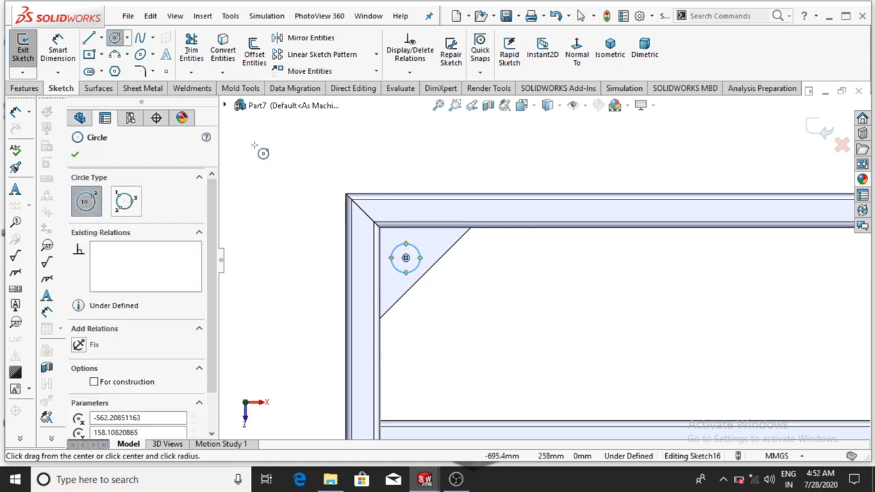
click(58, 49)
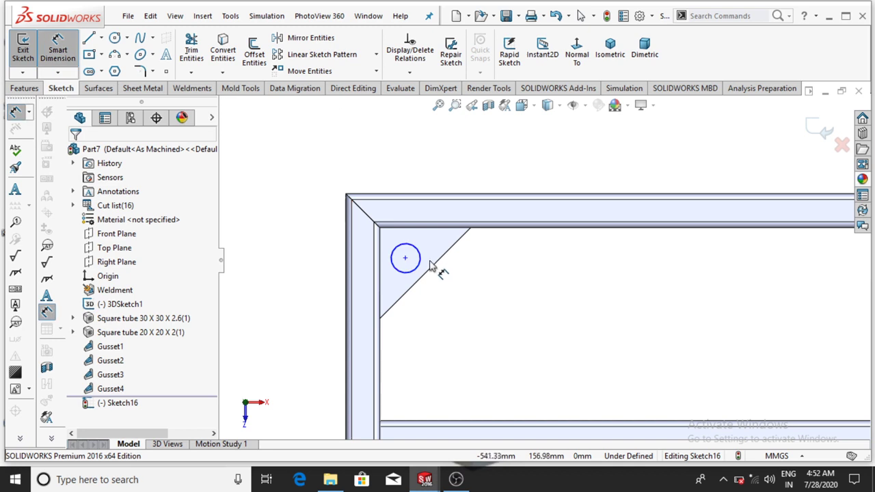
click(457, 286)
click(547, 349)
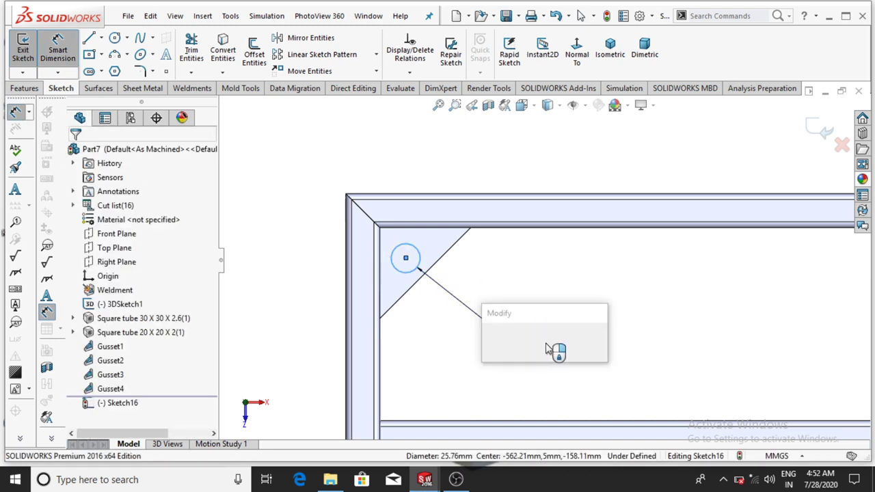
key(Return)
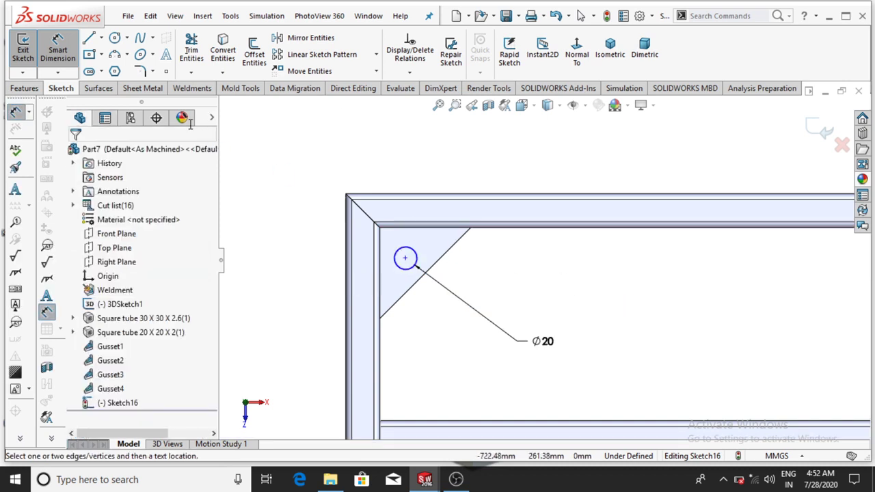
Dimension the circle centre 25 mm from the top inner edge.
click(406, 258)
click(406, 230)
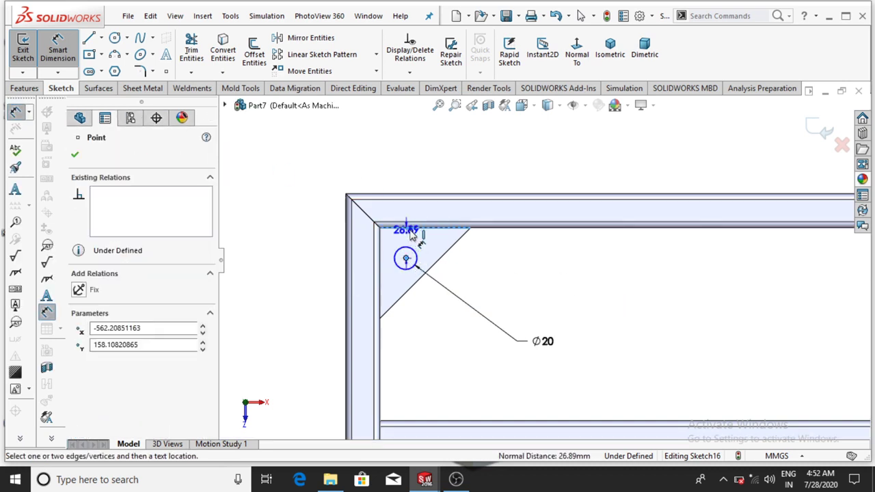
click(566, 242)
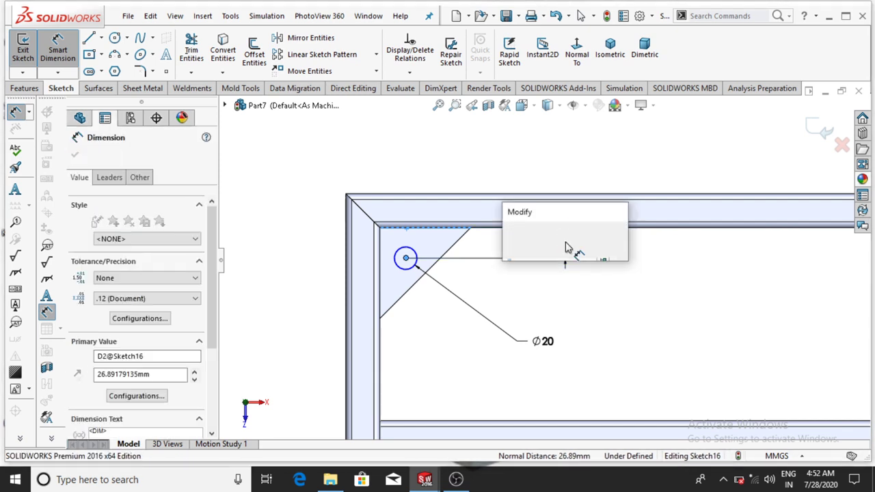
text(25)
key(Return)
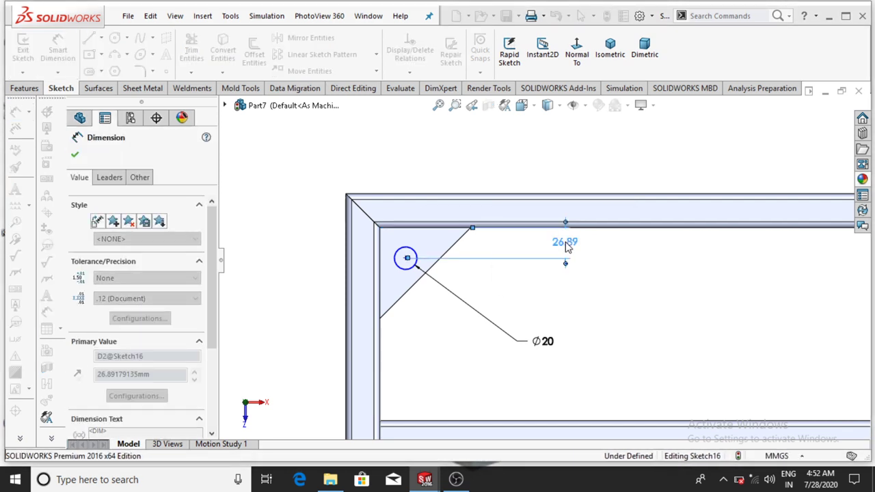
click(645, 309)
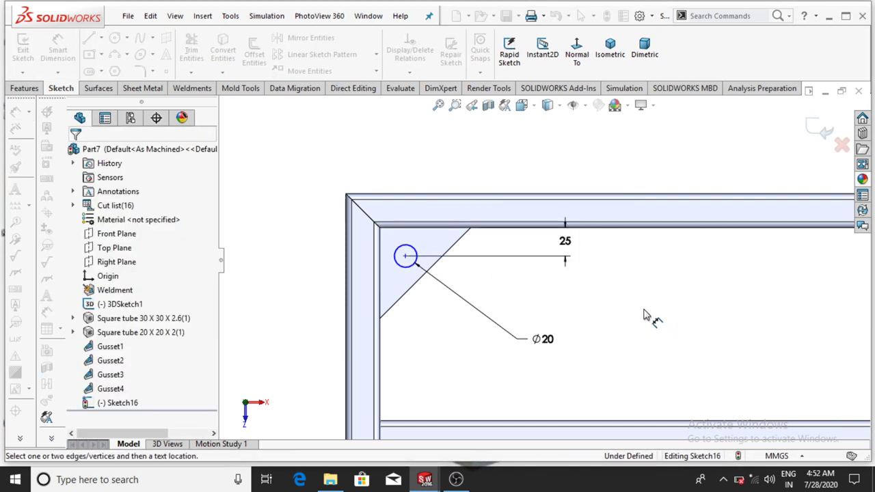
Dimension the circle centre 25 mm from the left inner edge.
click(406, 256)
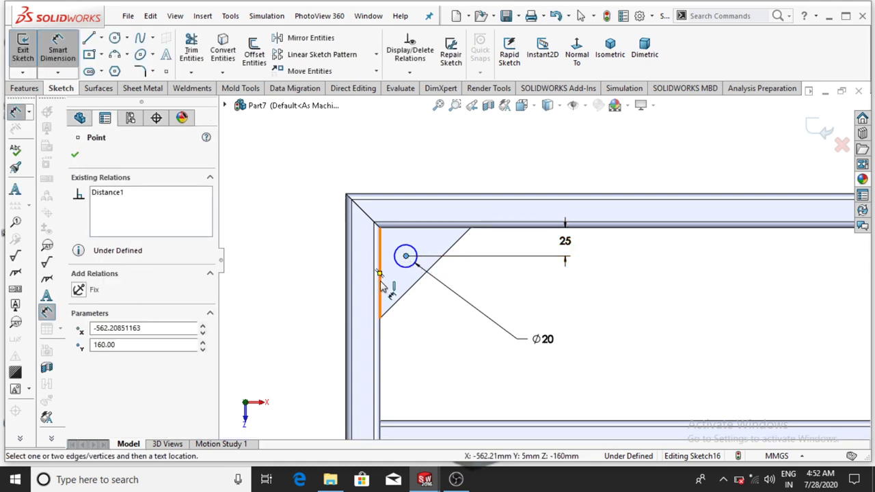
click(380, 282)
click(400, 351)
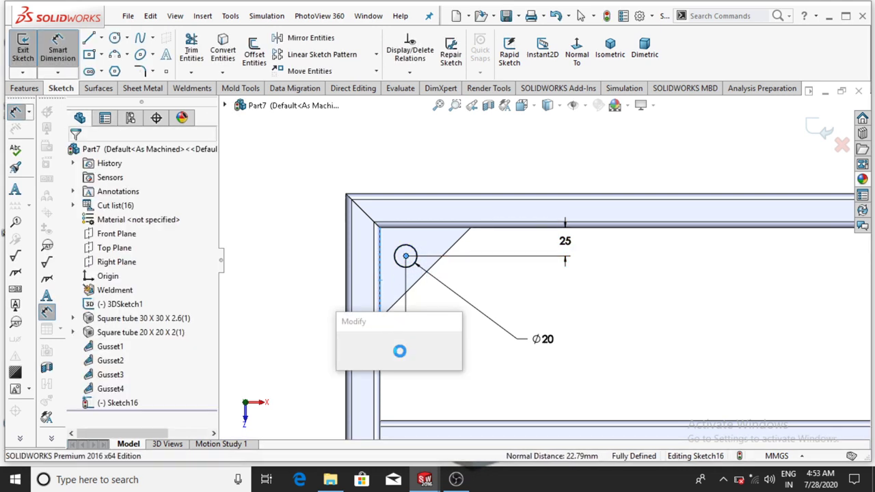
text(25)
key(Return)
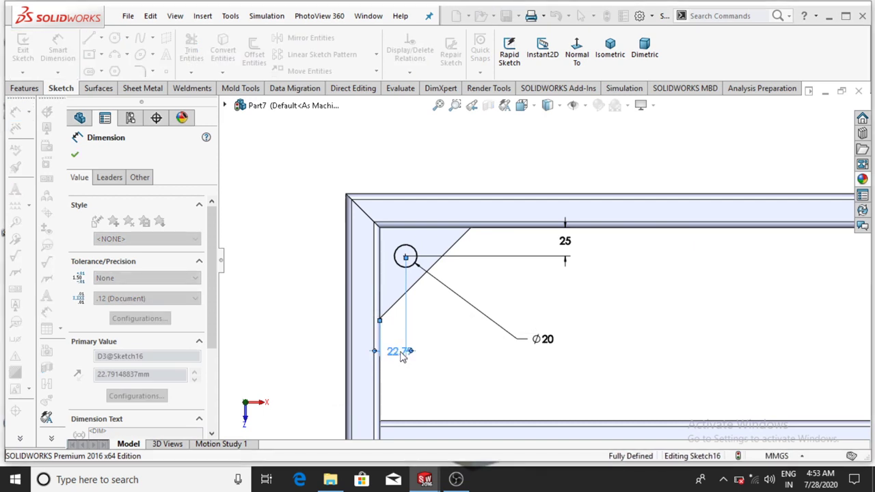
scroll(742, 338, up, 5)
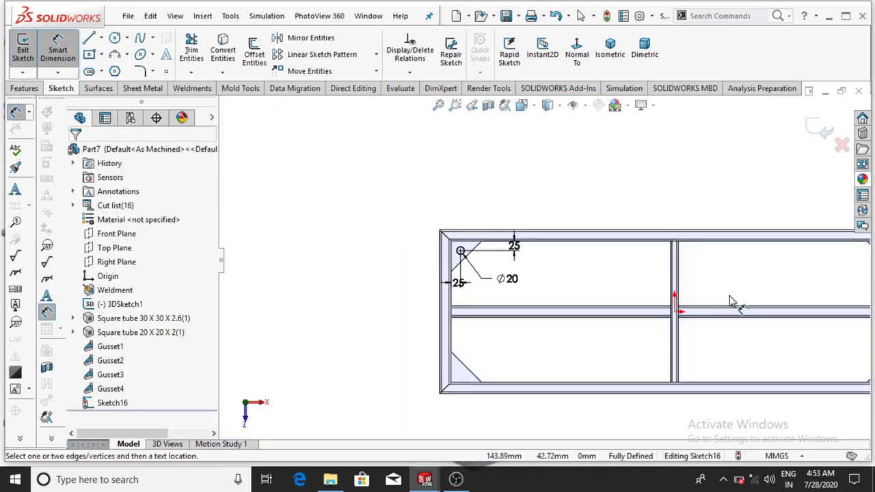
key(ctrl+Right)
key(ctrl+Left)
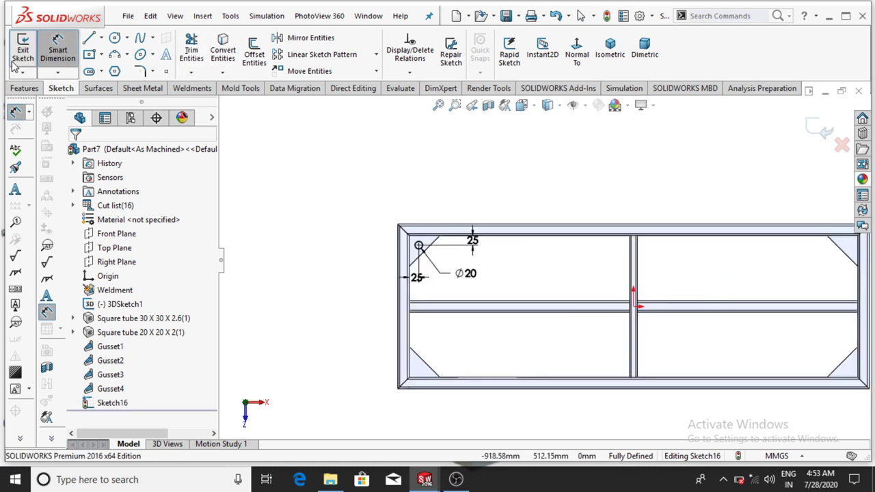
Draw a vertical centerline upward from the frame's middle junction along the crosspiece.
click(101, 38)
click(109, 70)
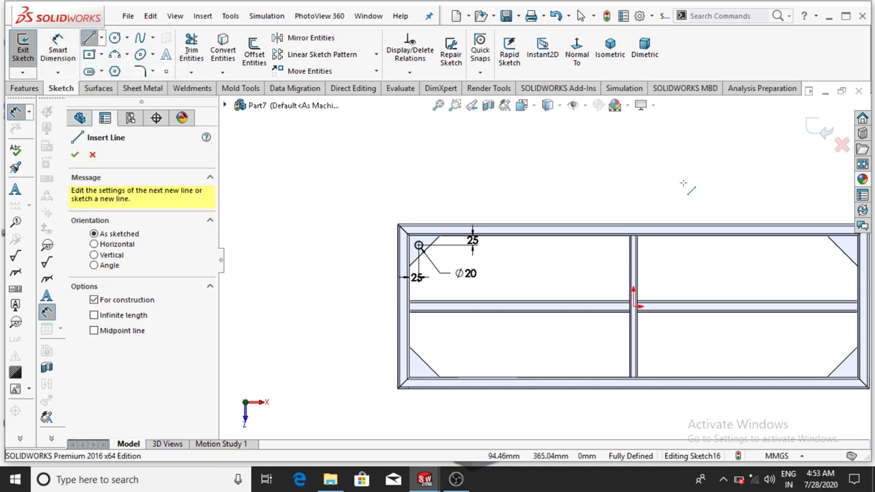
scroll(673, 212, down, 1)
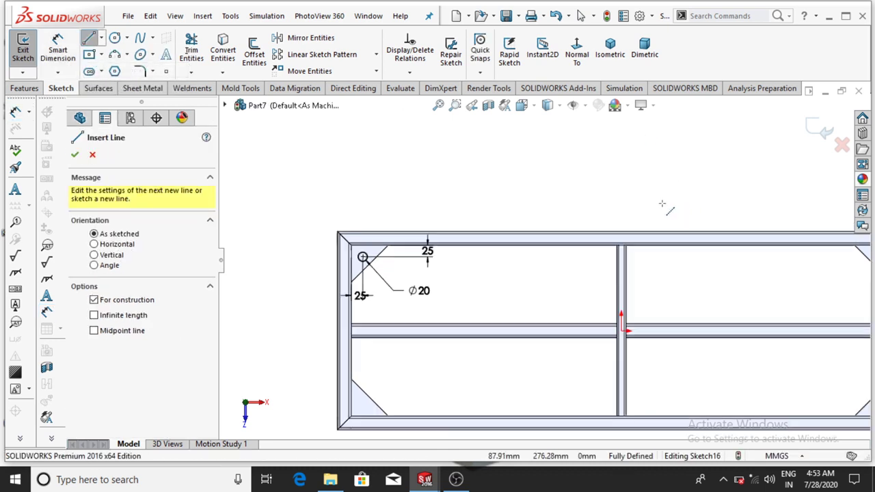
click(622, 332)
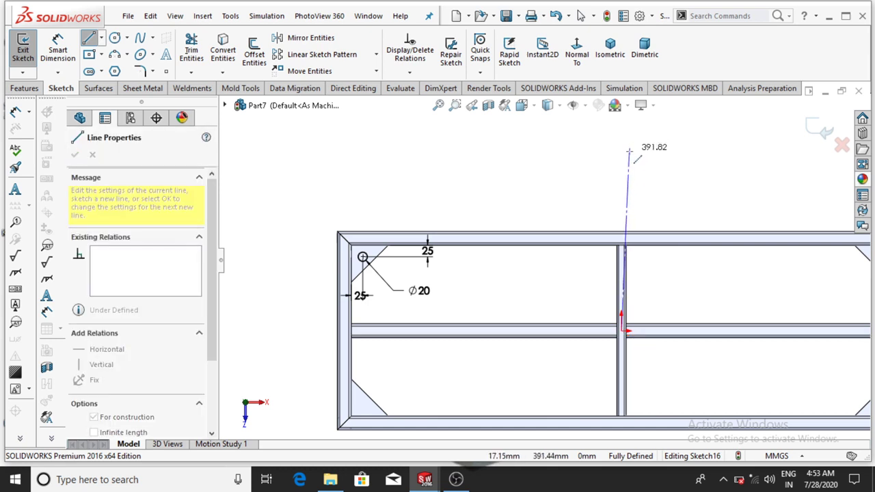
click(622, 148)
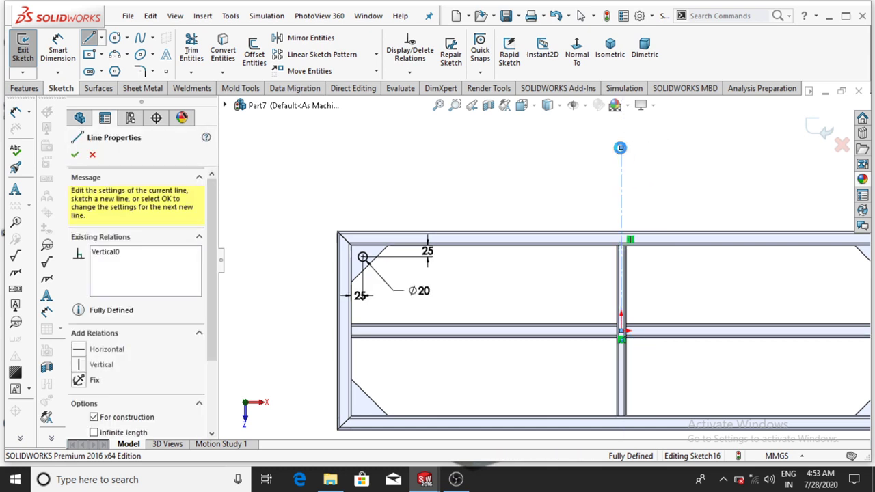
key(Escape)
key(z)
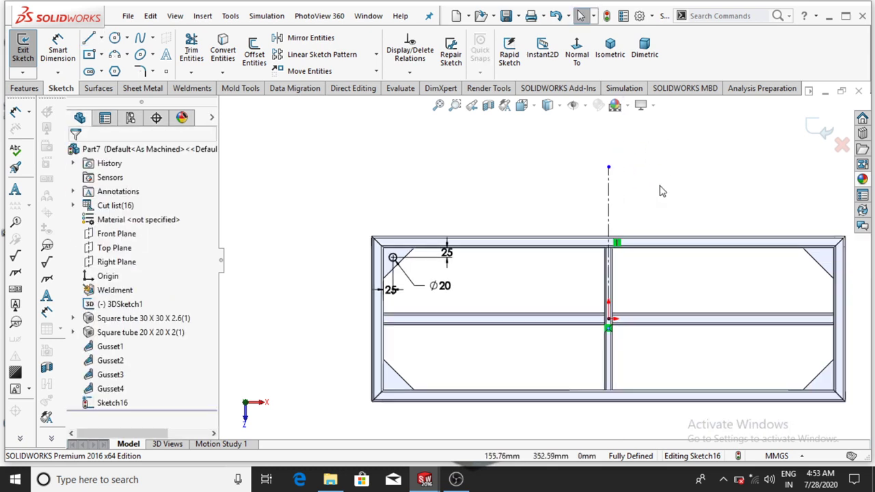
Draw a horizontal centerline from the middle junction toward the right.
click(101, 40)
click(112, 67)
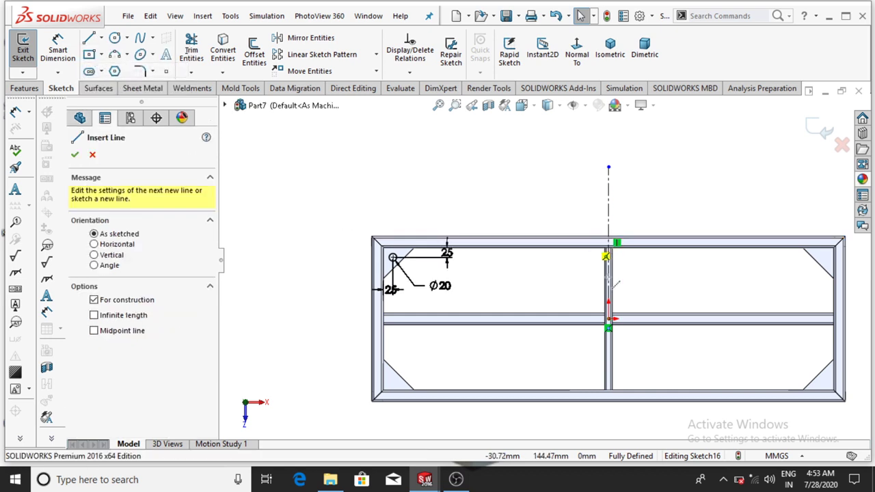
scroll(616, 284, down, 2)
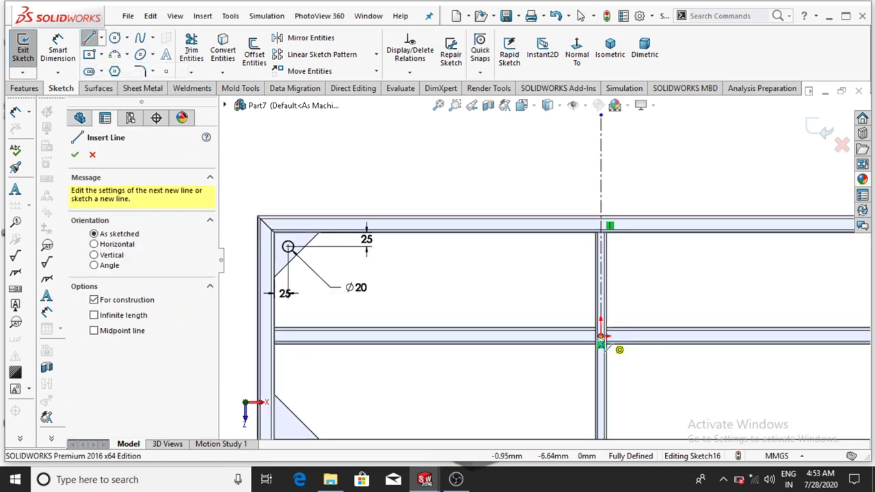
click(601, 336)
click(767, 335)
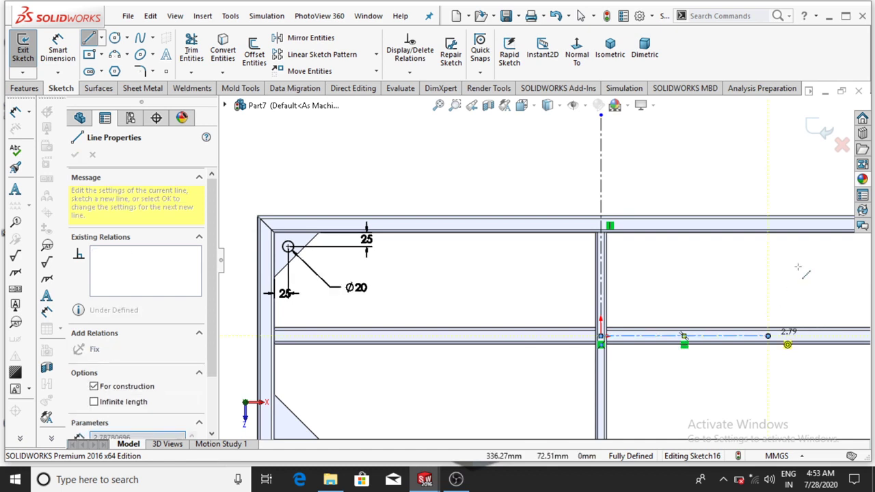
key(Escape)
scroll(544, 260, up, 2)
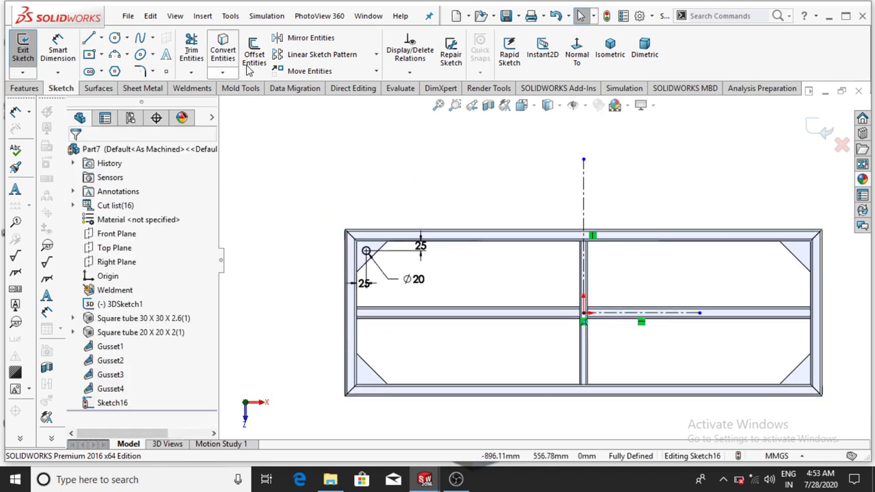
Mirror the 20 mm circle about the vertical centerline onto the top-right gusset.
click(305, 38)
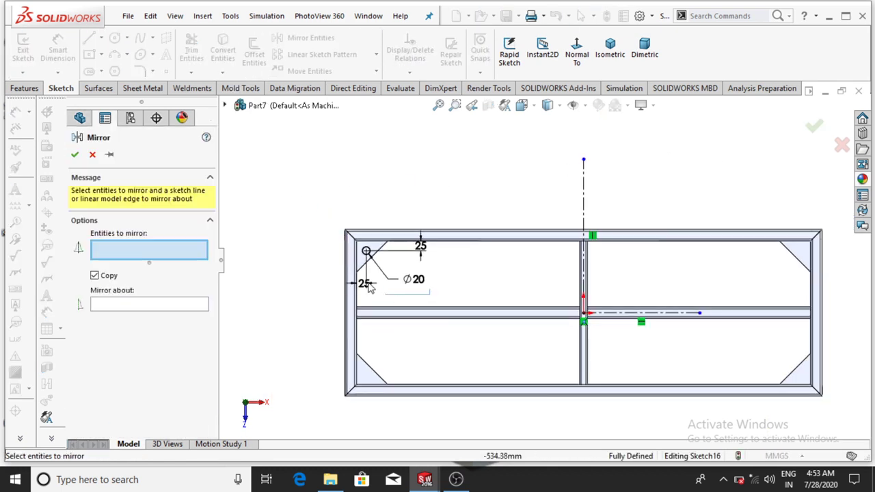
drag(430, 295, 347, 199)
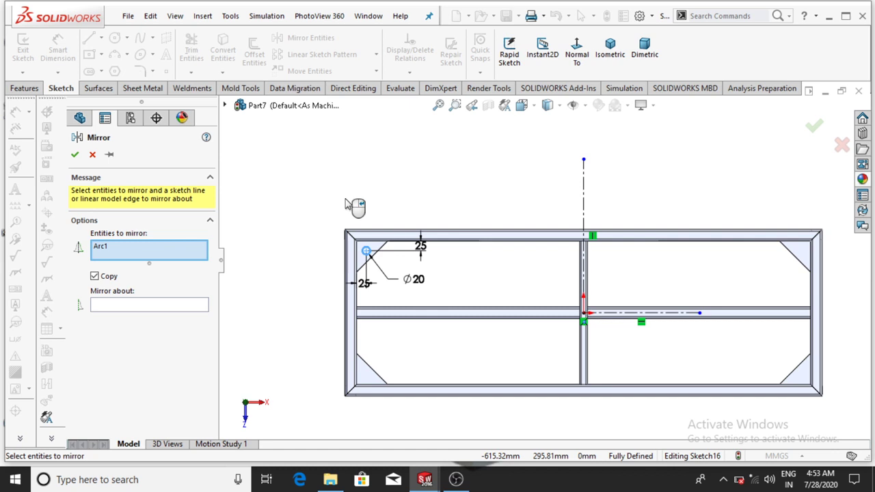
click(129, 309)
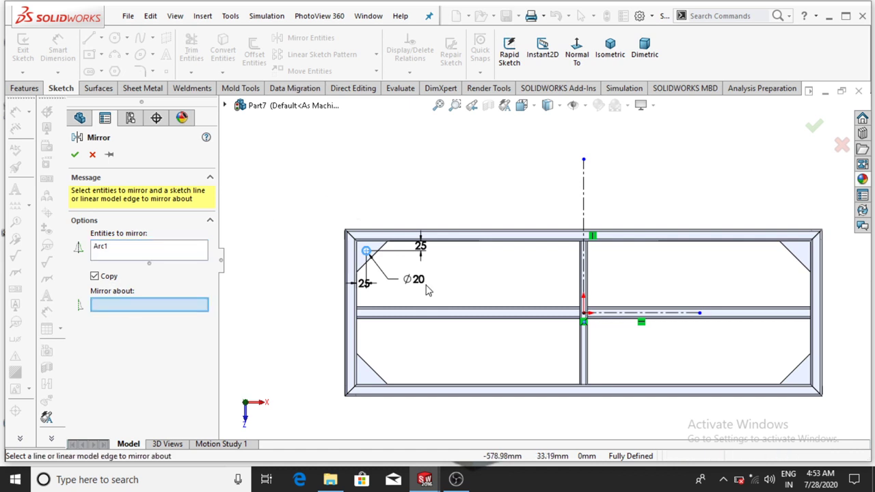
click(584, 195)
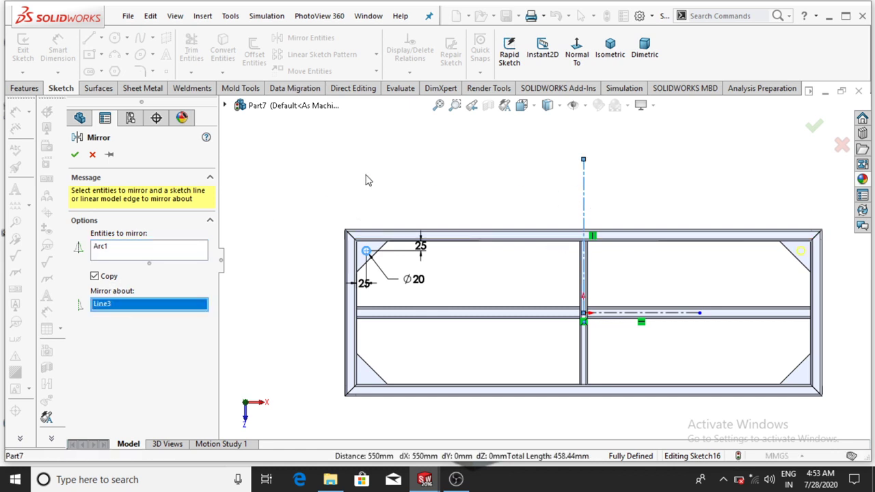
click(76, 154)
Mirror both top circles about the horizontal centerline onto the lower gussets.
click(306, 38)
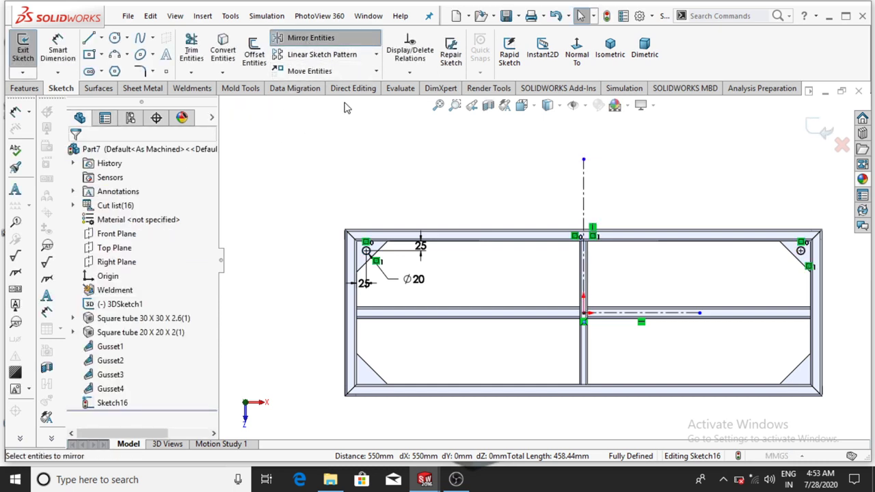
click(368, 252)
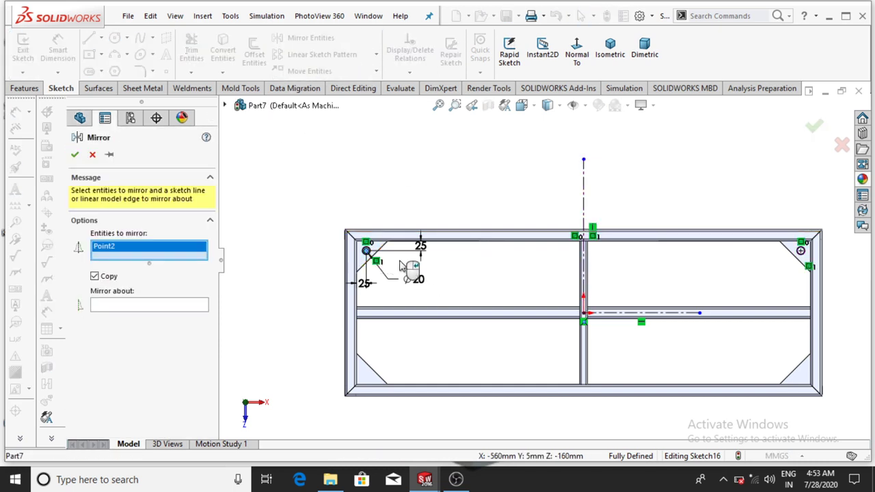
key(Escape)
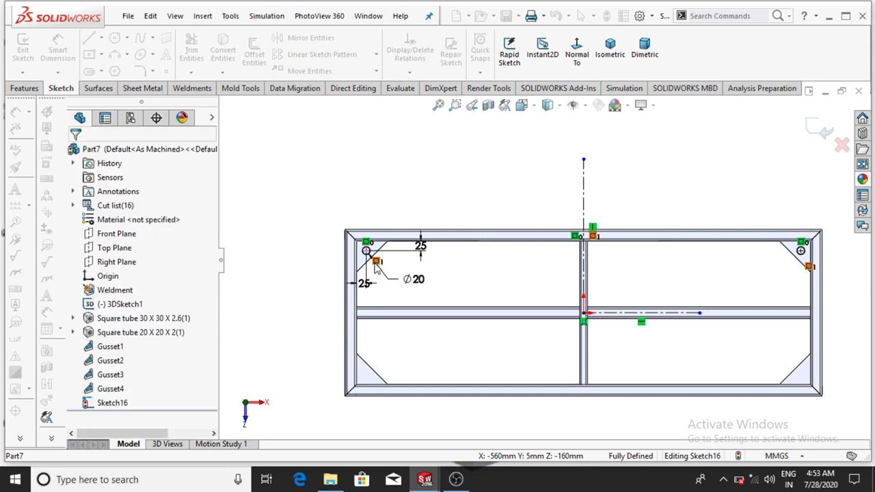
scroll(383, 253, down, 4)
drag(549, 289, 353, 208)
key(Escape)
click(311, 43)
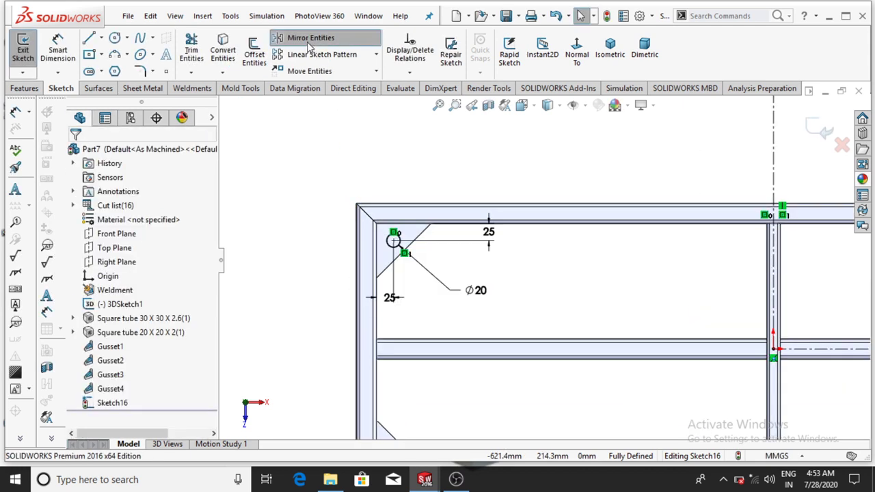
drag(380, 285, 342, 201)
scroll(348, 212, up, 5)
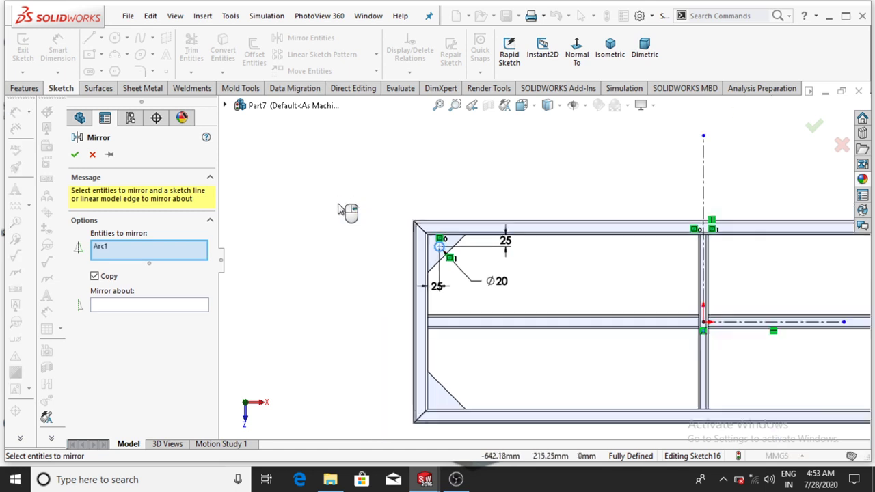
drag(778, 267, 686, 245)
scroll(656, 262, down, 2)
scroll(655, 262, down, 1)
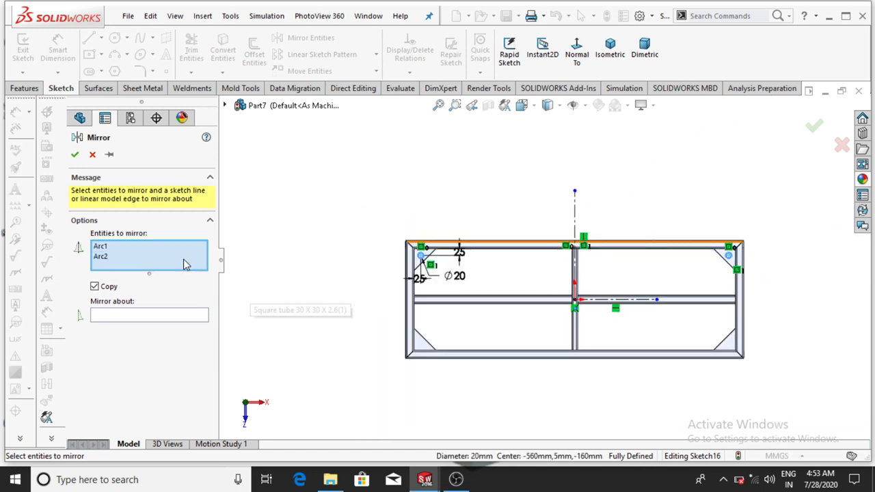
click(143, 316)
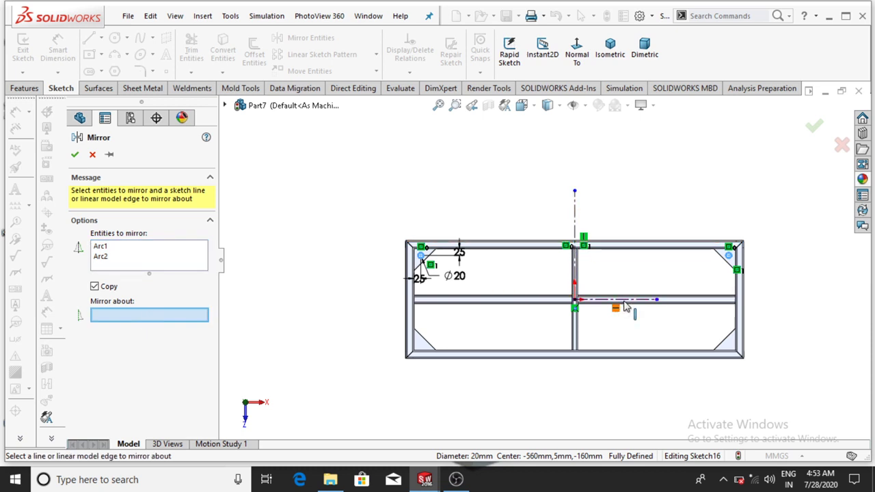
click(586, 302)
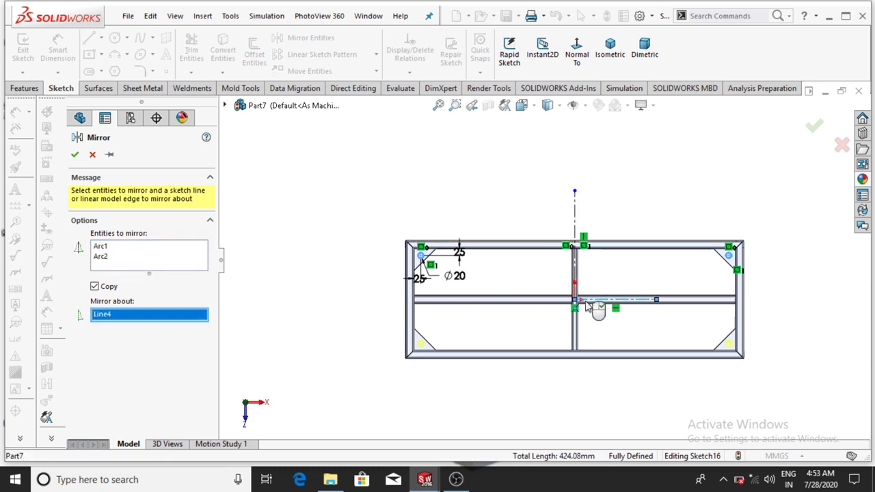
click(75, 155)
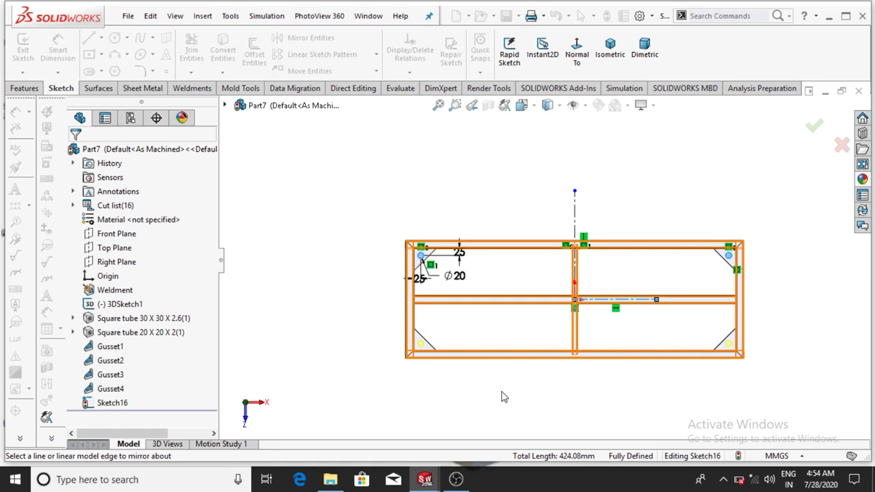
mouse_move(454, 403)
middle_down()
mouse_move(510, 228)
mouse_move(519, 223)
mouse_move(492, 247)
middle_up()
scroll(478, 260, down, 4)
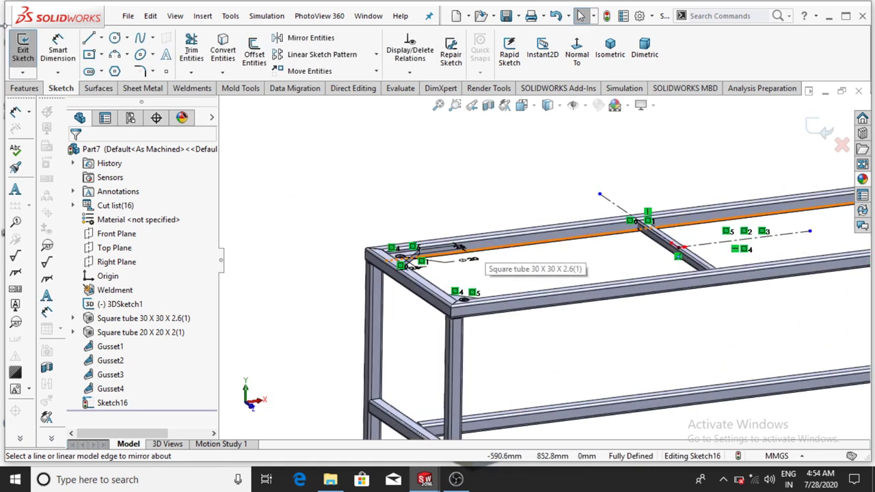
Extrude-cut the four 20 mm holes with end condition Up To Next, creating Cut-Extrude1.
click(24, 88)
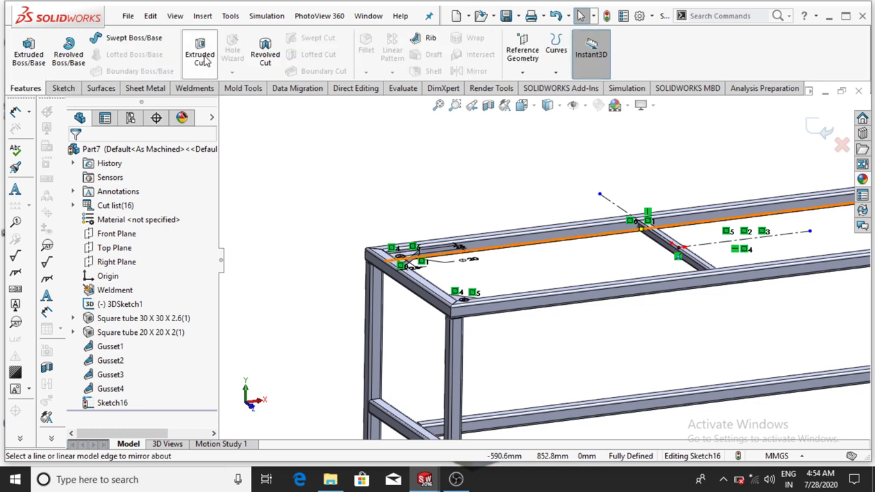
click(204, 60)
scroll(642, 318, down, 2)
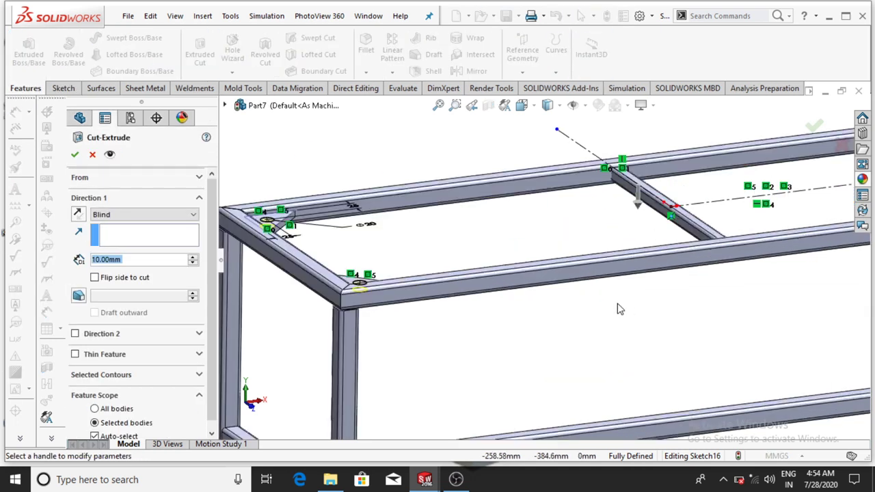
click(127, 216)
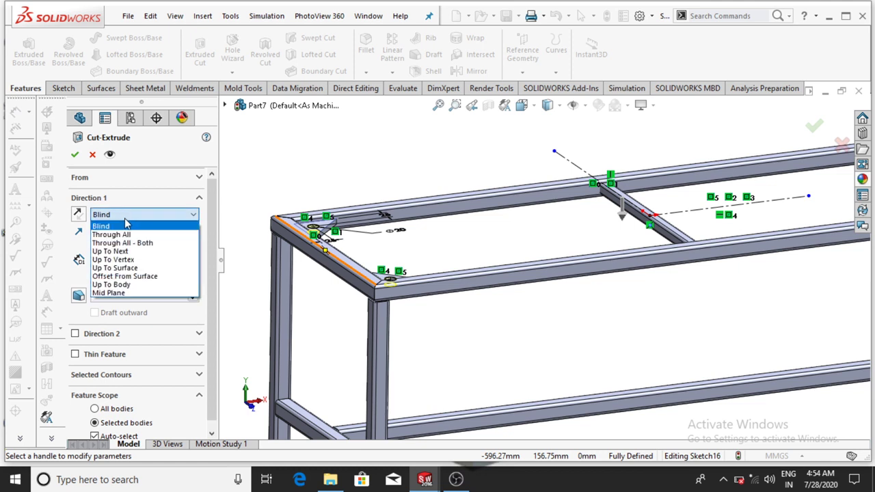
click(116, 252)
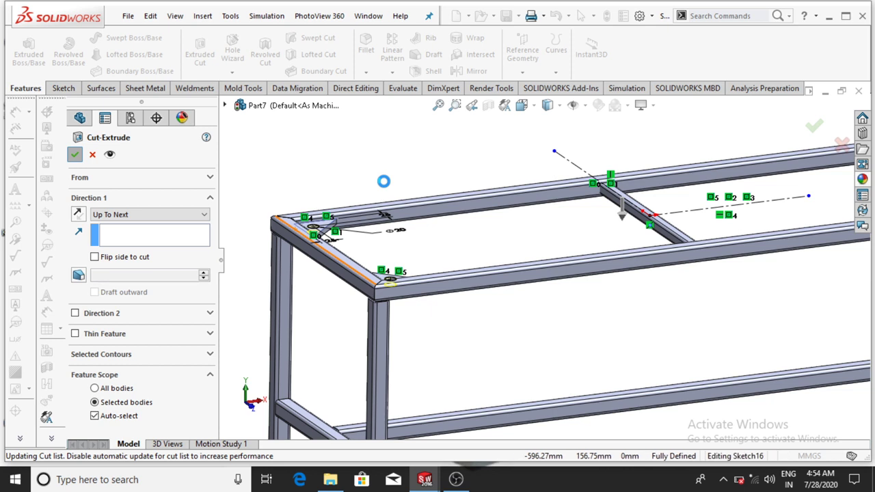
key(Return)
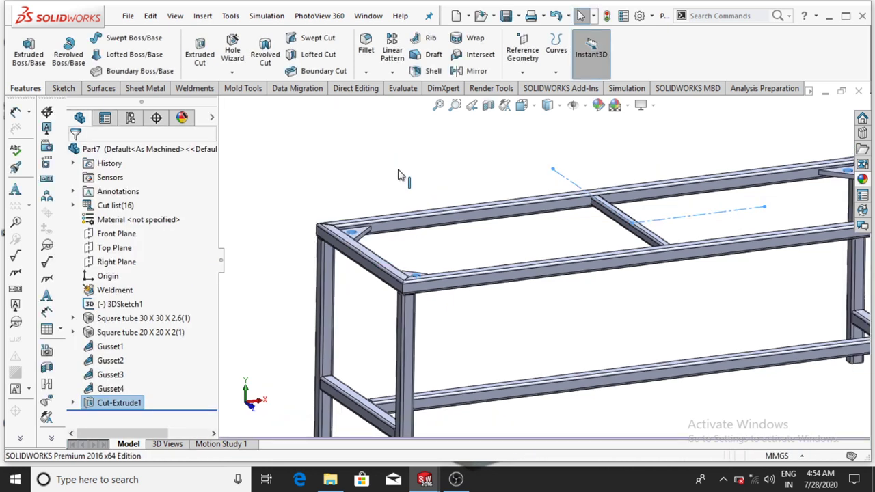
key(f)
middle_drag(547, 250, 564, 256)
scroll(674, 385, up, 2)
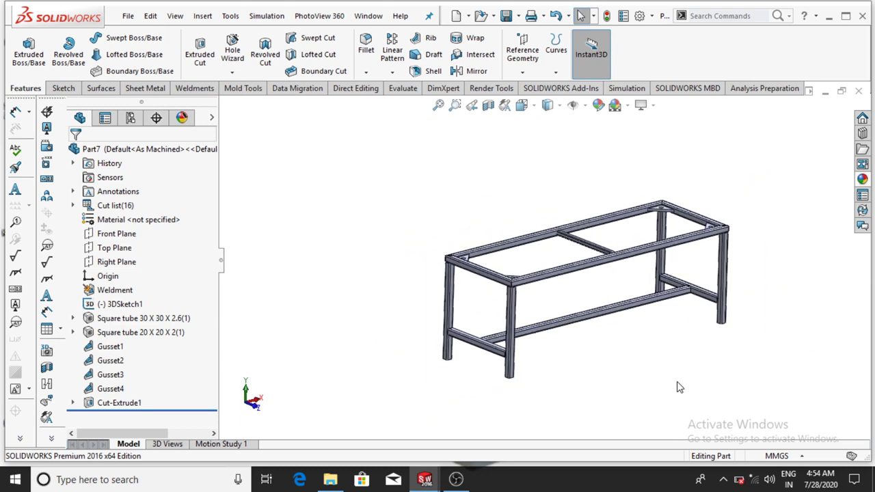
middle_drag(637, 334, 639, 390)
key(Escape)
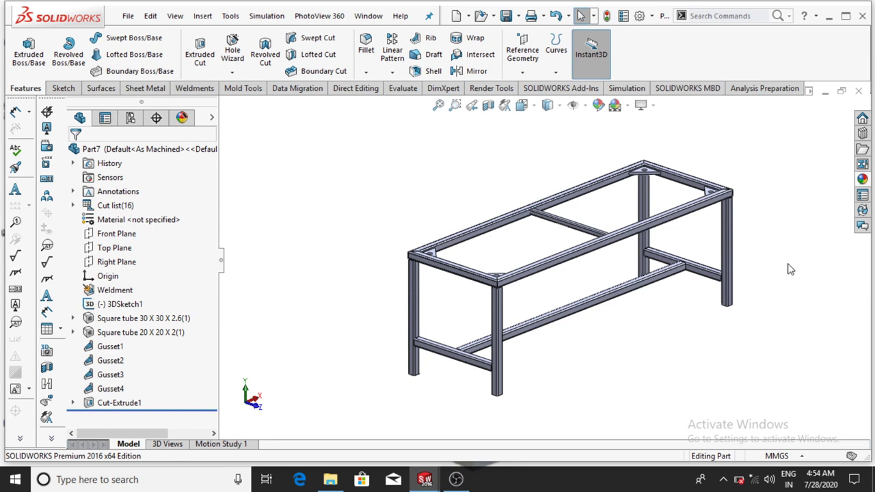
scroll(790, 268, down, 2)
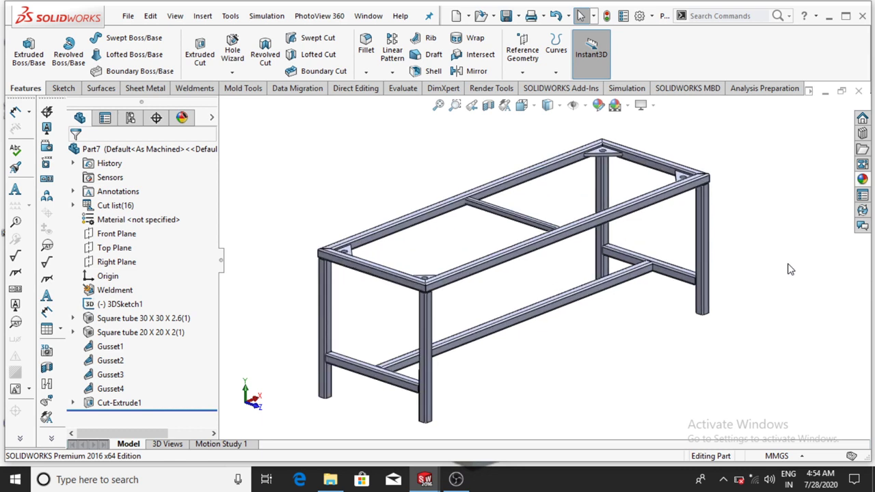
Apply the Metal > Chrome 'chromium plate' appearance to the table frame.
click(861, 179)
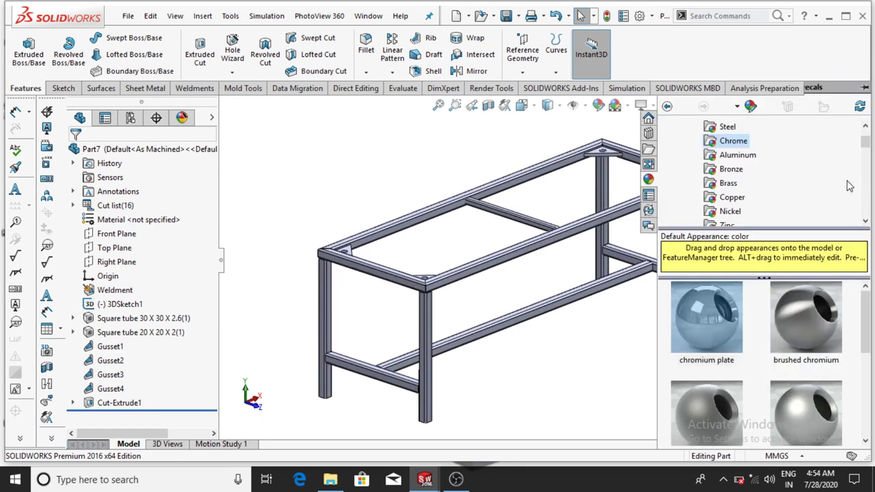
scroll(714, 180, up, 1)
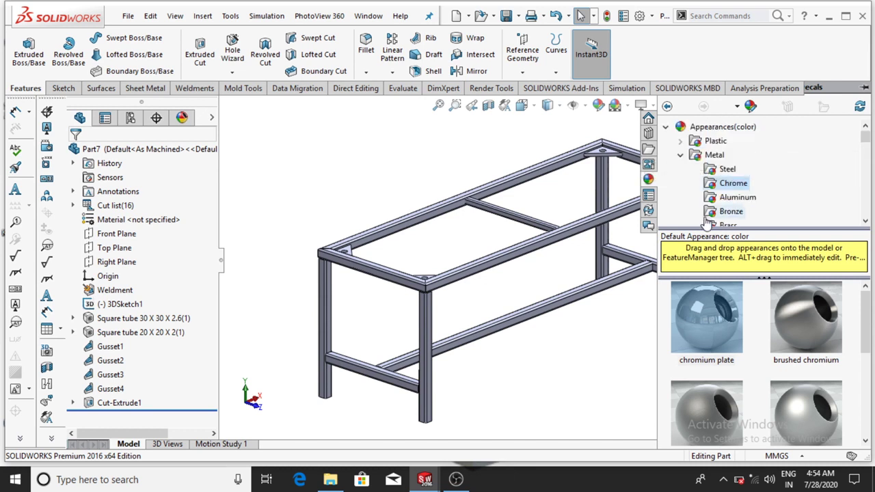
click(711, 182)
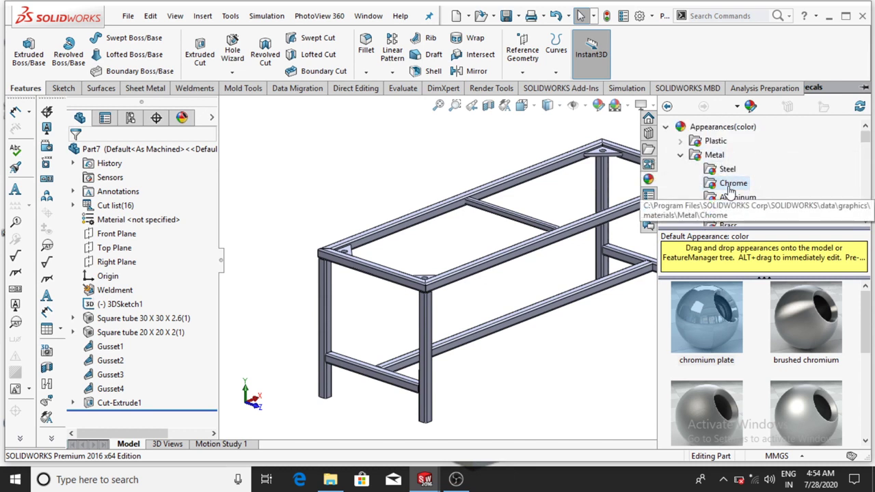
mouse_move(709, 325)
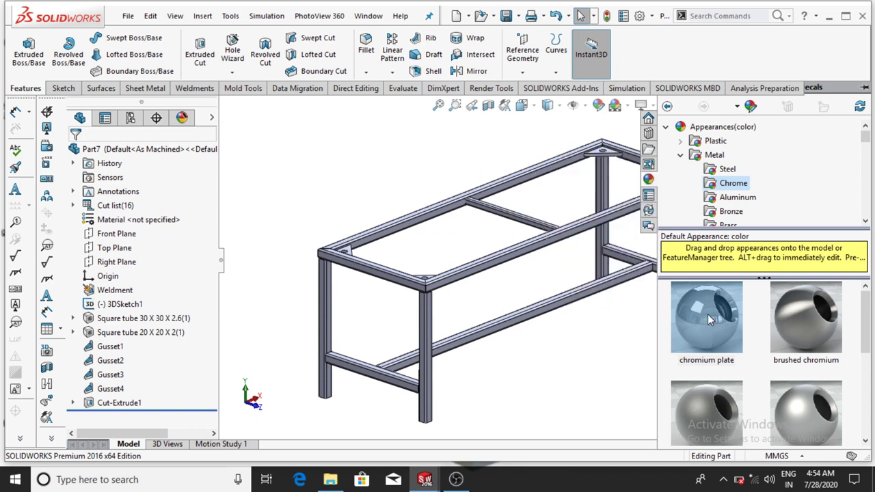
drag(708, 316, 511, 329)
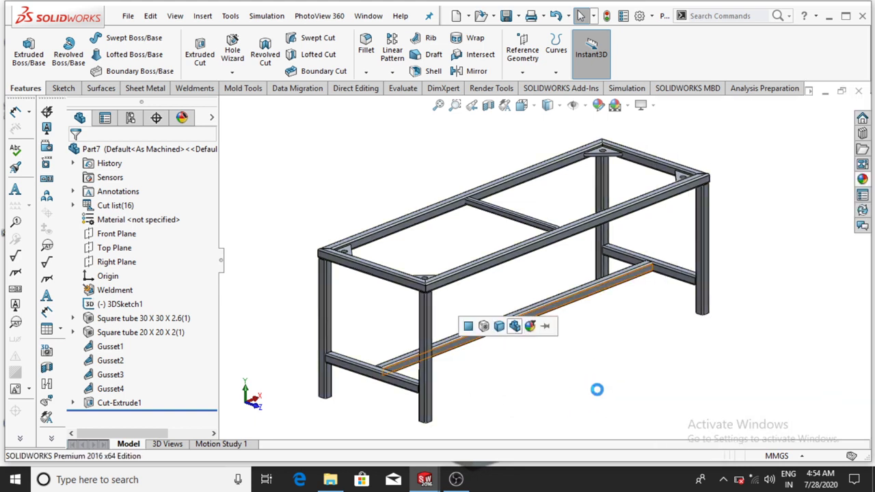
key(z)
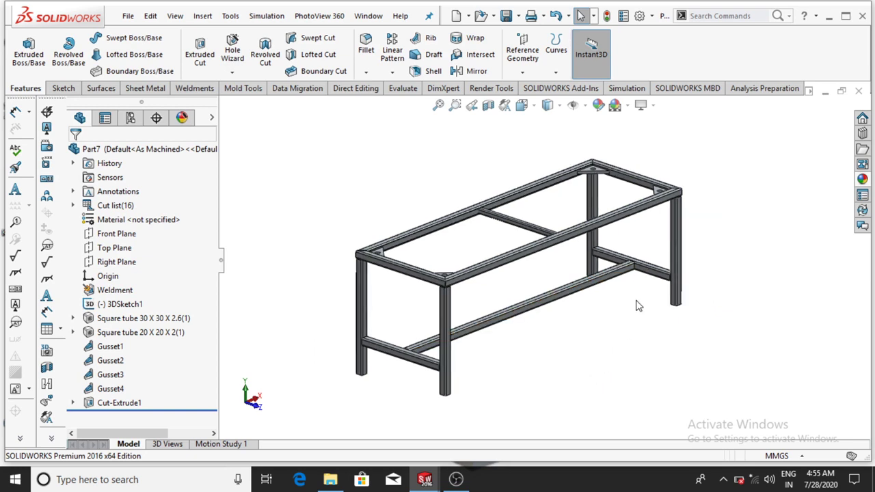